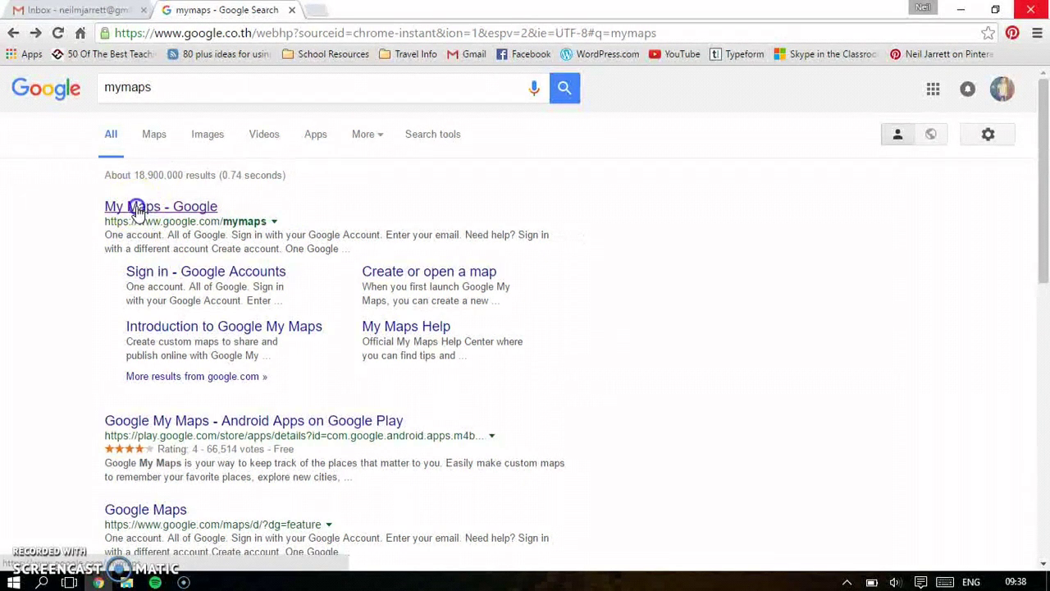
# Open the 'My Maps - Google' result from the mymaps search results
pyautogui.click(136, 207)
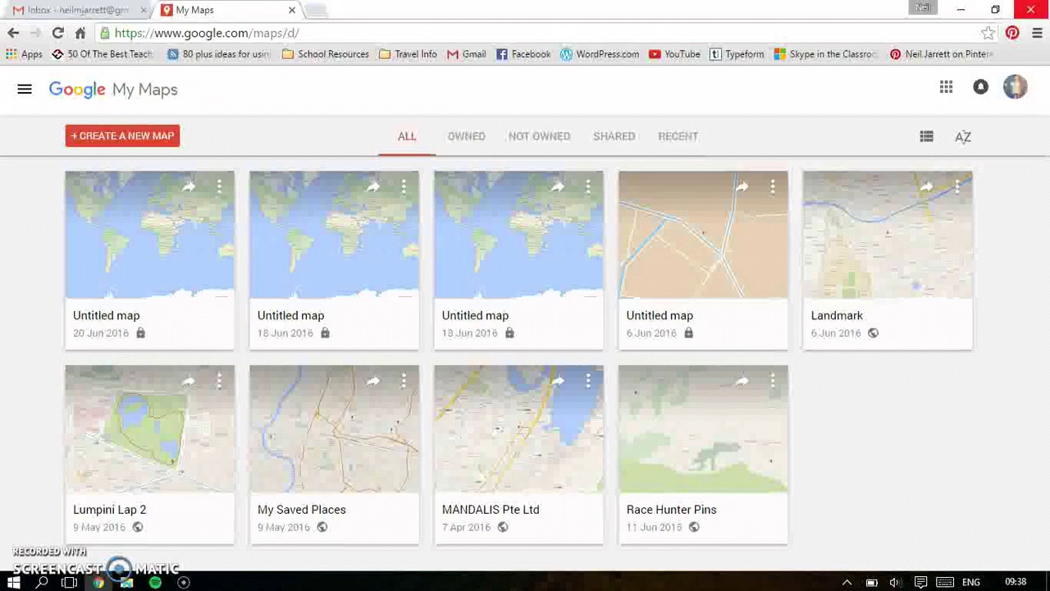
# Create a new Untitled map with an empty layer and put the cursor in the map search box
pyautogui.click(110, 143)
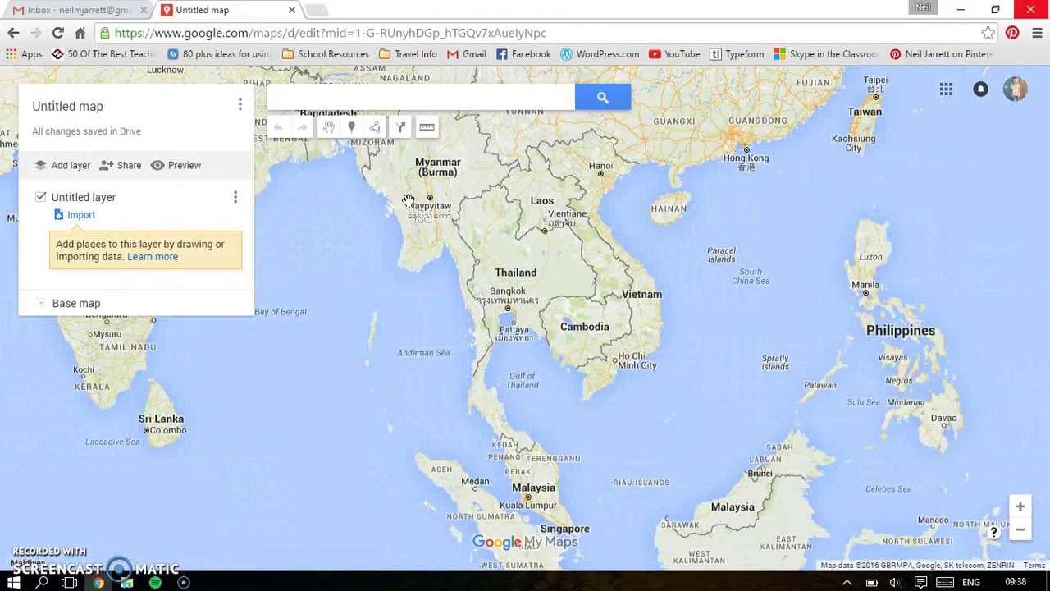
pyautogui.click(309, 258)
pyautogui.click(361, 230)
pyautogui.click(414, 98)
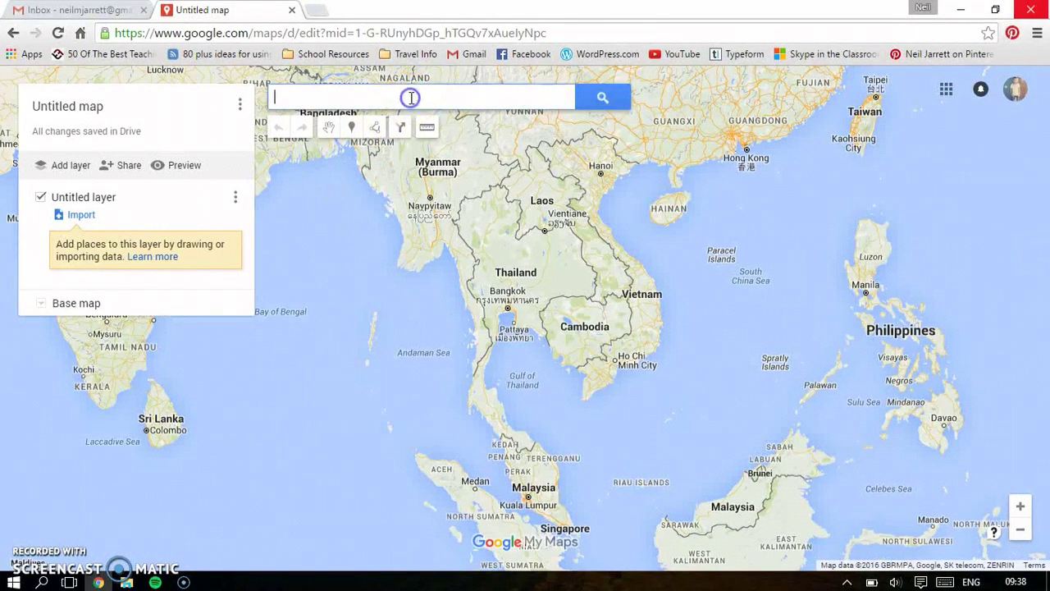
# Search for Pearl Harbour, remove its search result layer, and open the map title editor
pyautogui.write('pearl')
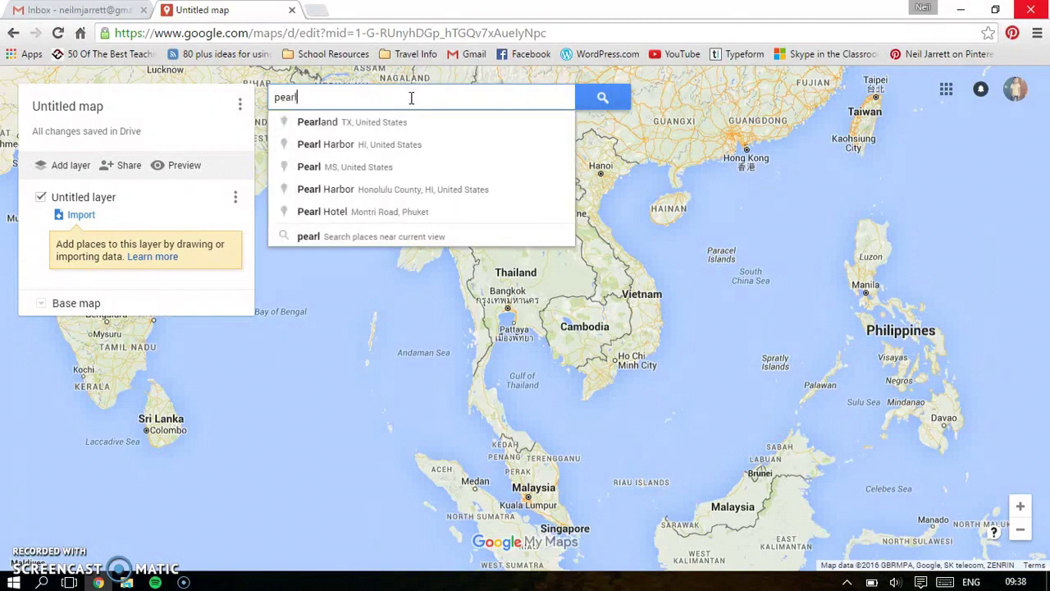
pyautogui.press('BackSpace')
pyautogui.press('BackSpace')
pyautogui.press('BackSpace')
pyautogui.press('BackSpace')
pyautogui.press('BackSpace')
pyautogui.press('BackSpace')
pyautogui.press('BackSpace')
pyautogui.press('BackSpace')
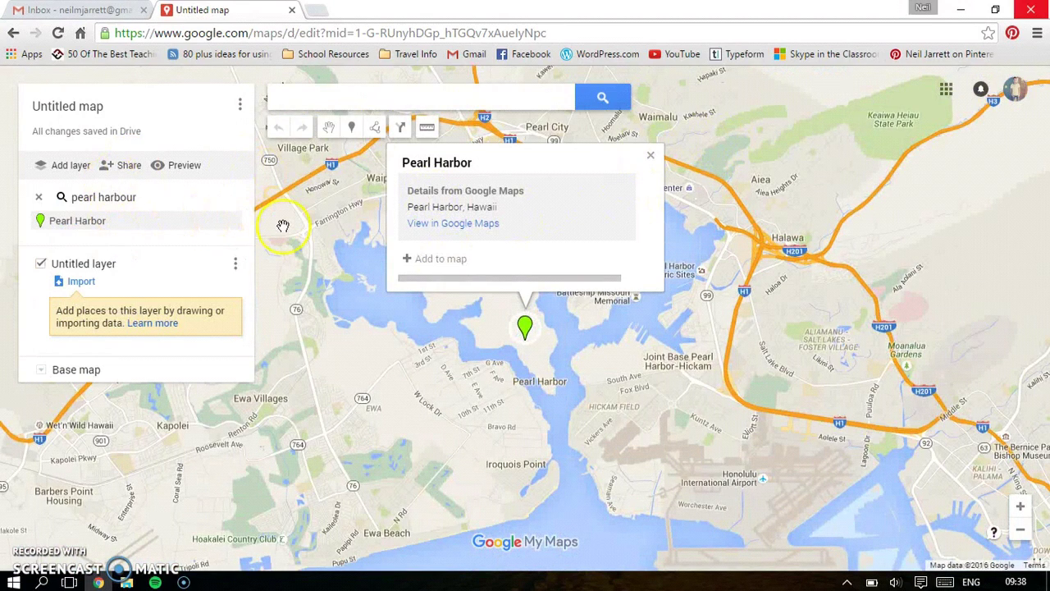
pyautogui.click(650, 155)
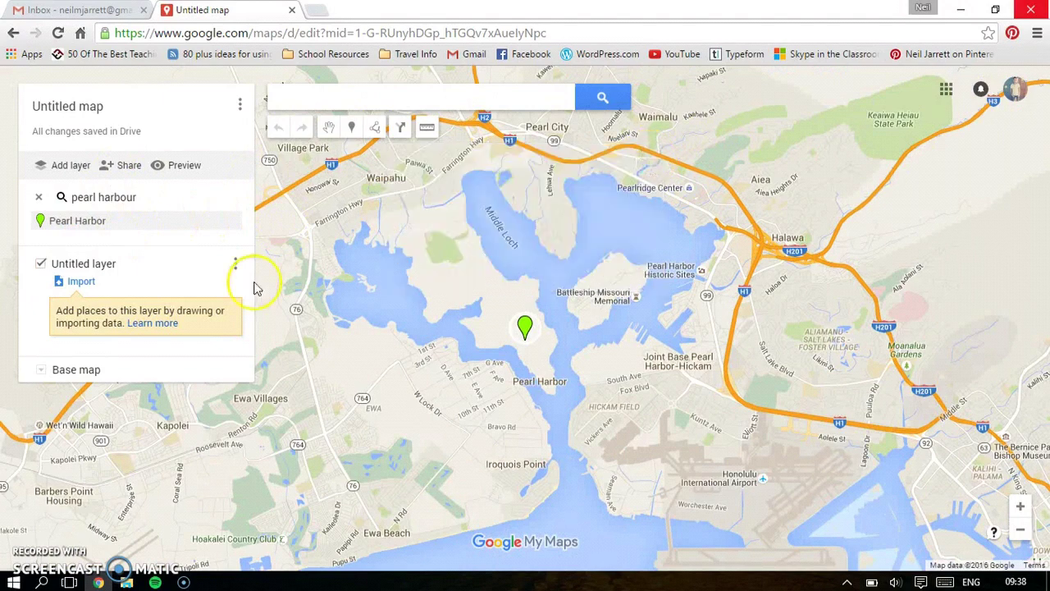
pyautogui.click(41, 197)
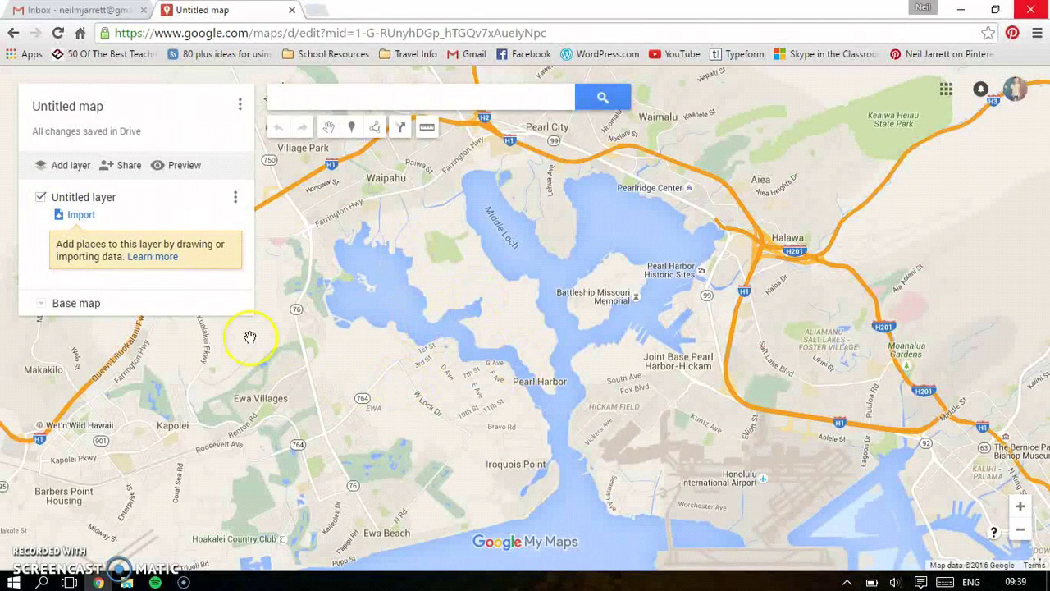
pyautogui.click(96, 117)
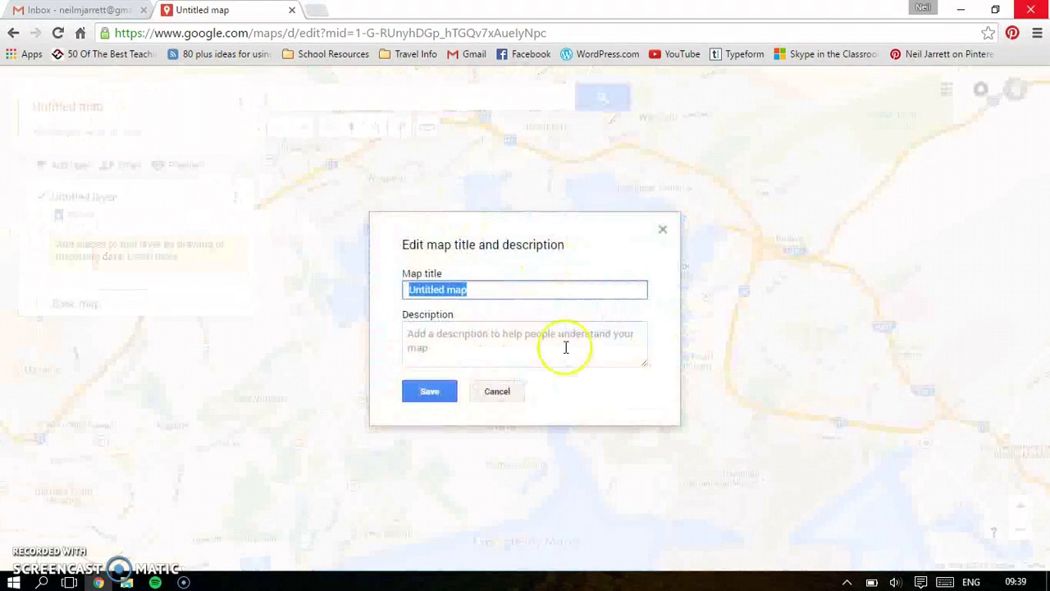
# Retitle the map 'WW2 Key Events' and save it
pyautogui.write('WW2 Key Events')
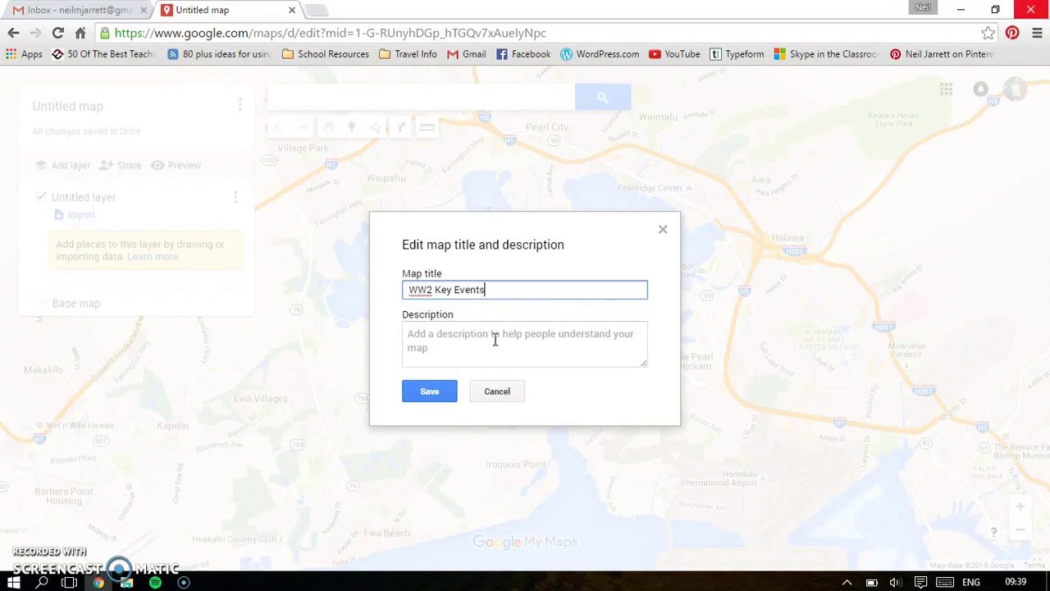
pyautogui.click(429, 390)
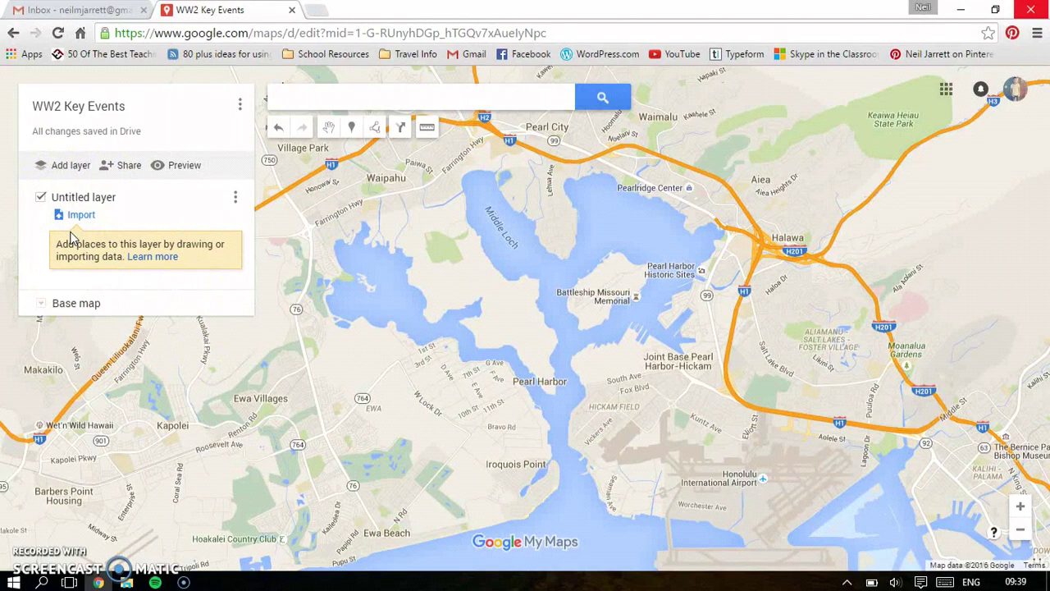
# Apply the Dark Landmass base map style
pyautogui.click(41, 305)
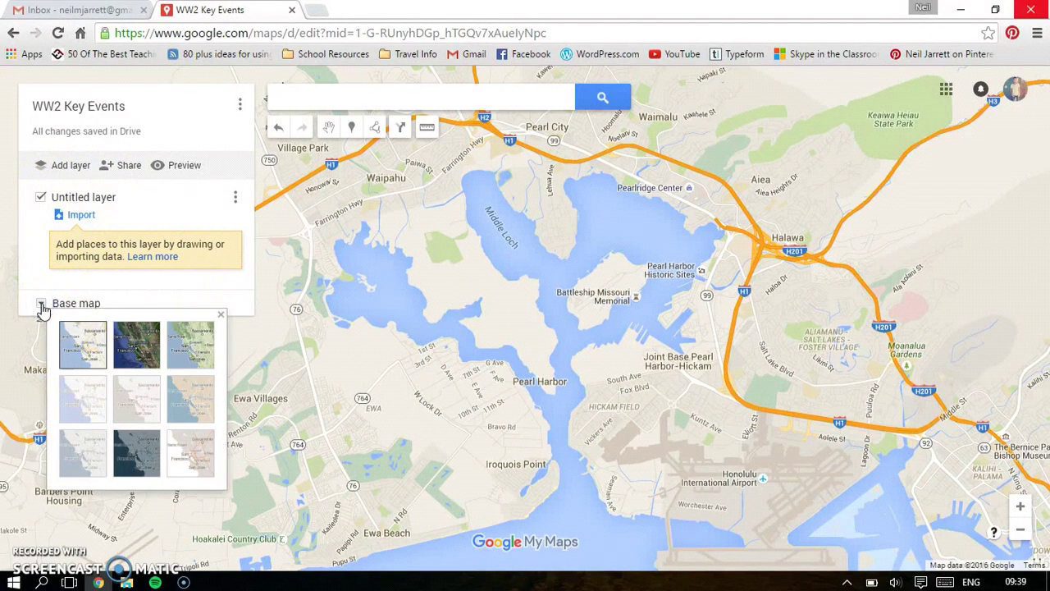
pyautogui.click(131, 450)
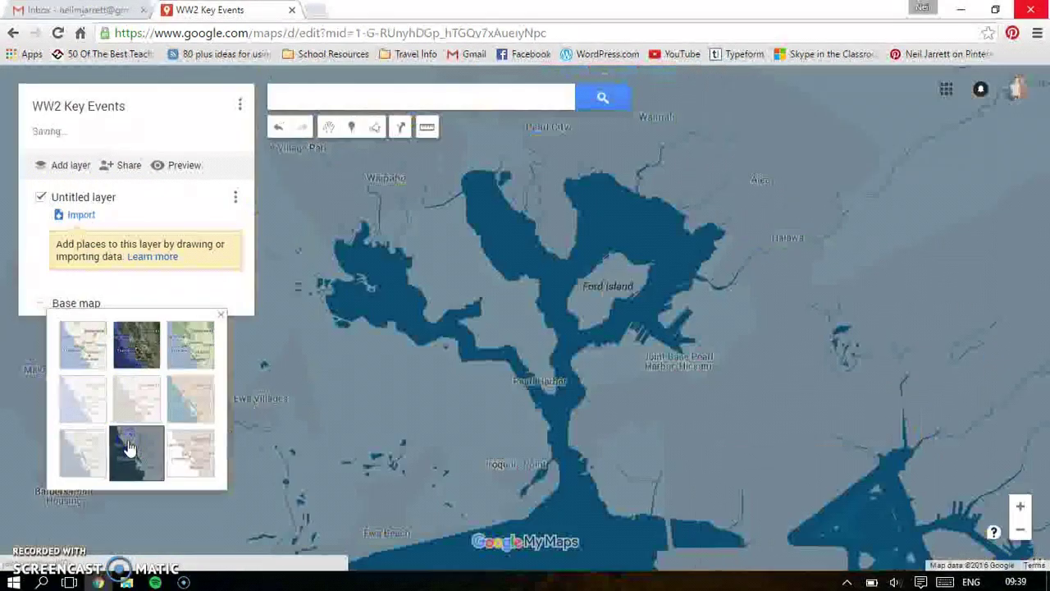
pyautogui.click(36, 271)
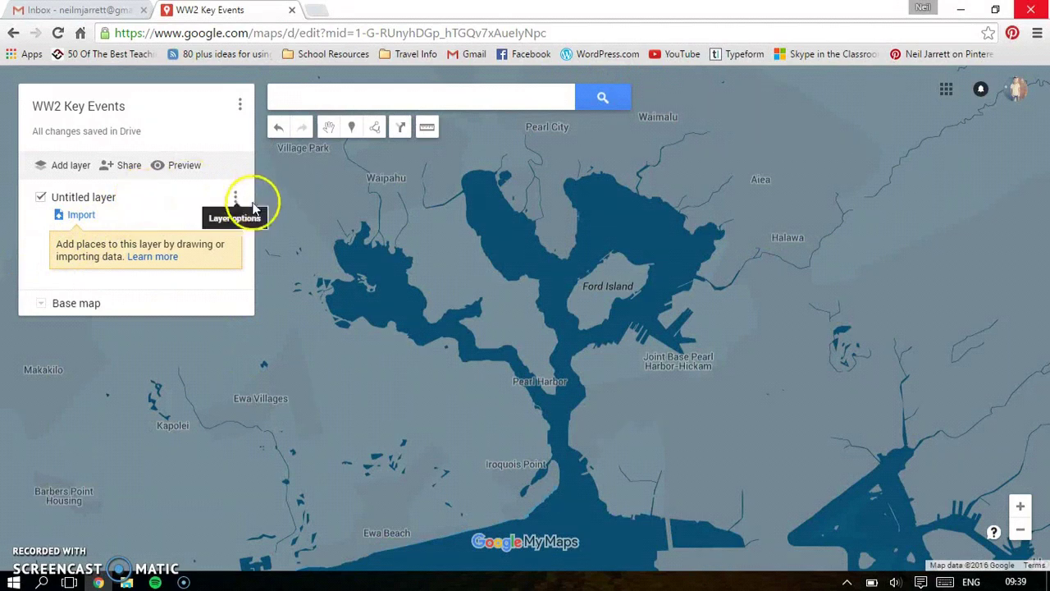
# Drop a marker on Pearl Harbor named 'Japanese Invasion Of Pearl Harbour'
pyautogui.click(350, 127)
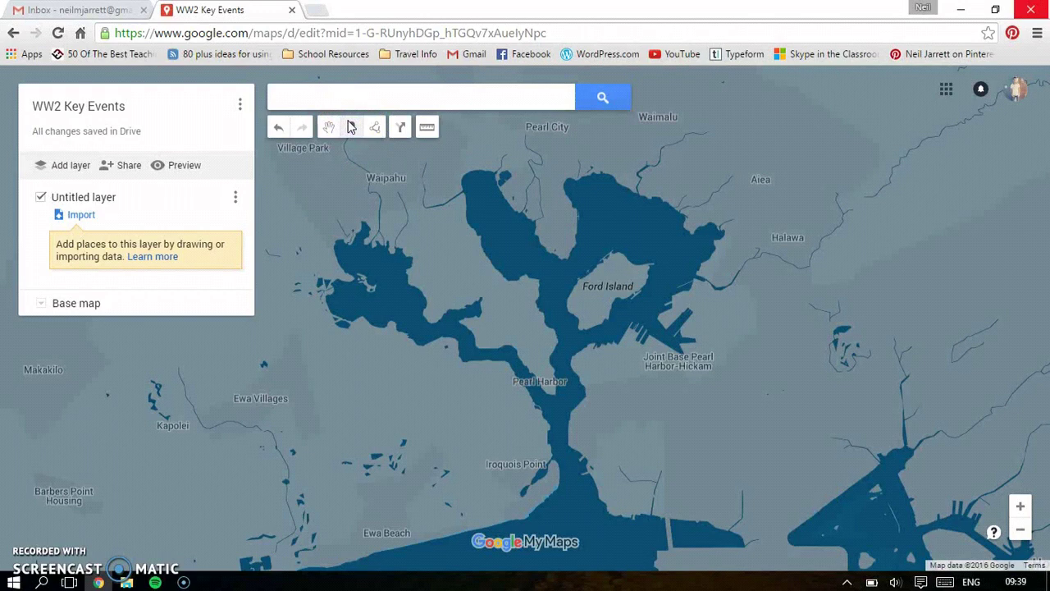
pyautogui.click(547, 383)
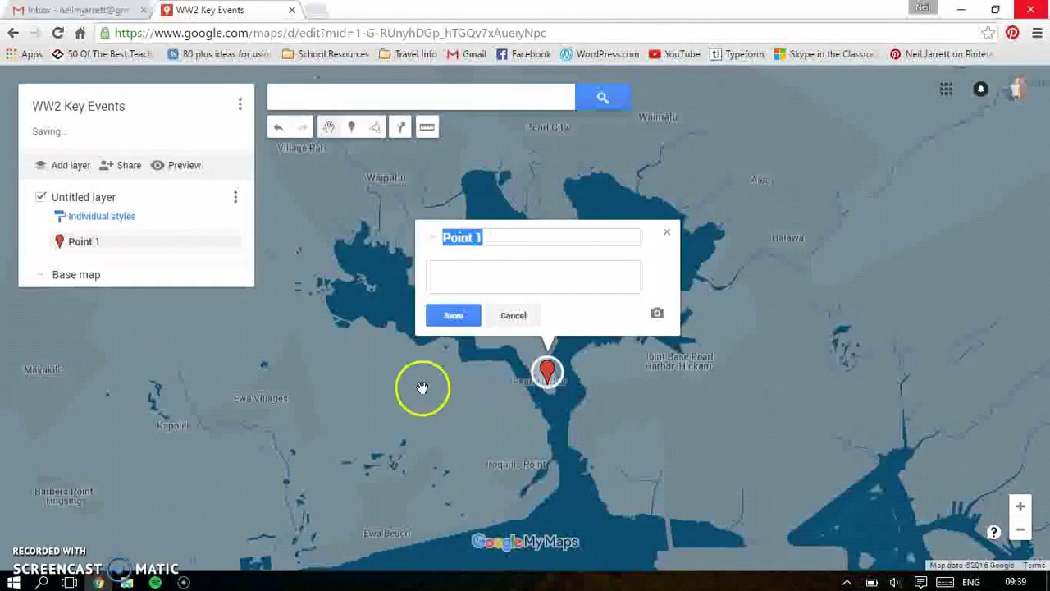
pyautogui.write('Japane')
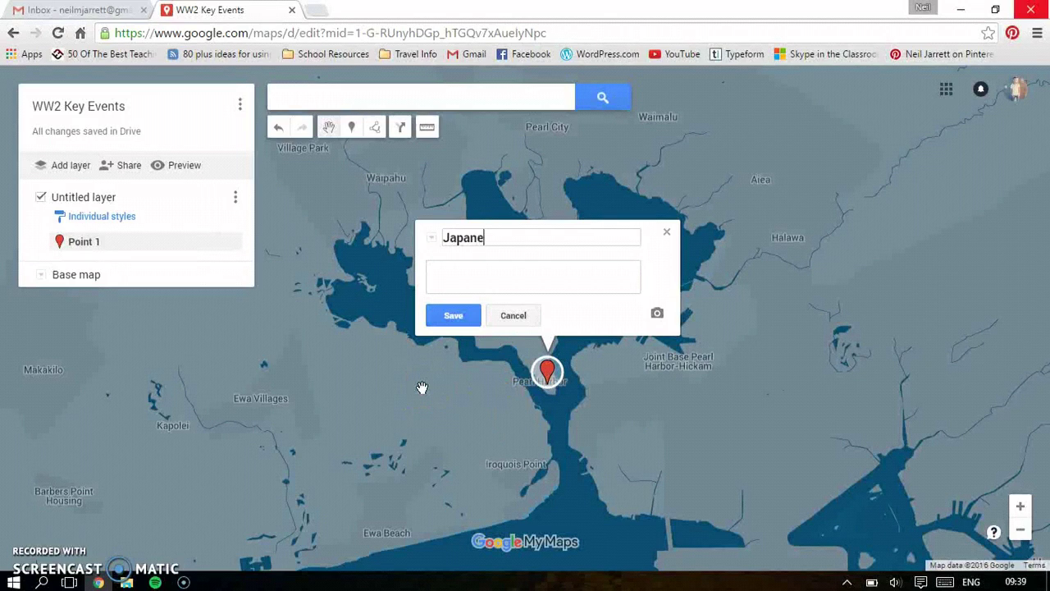
pyautogui.write('se Invasion')
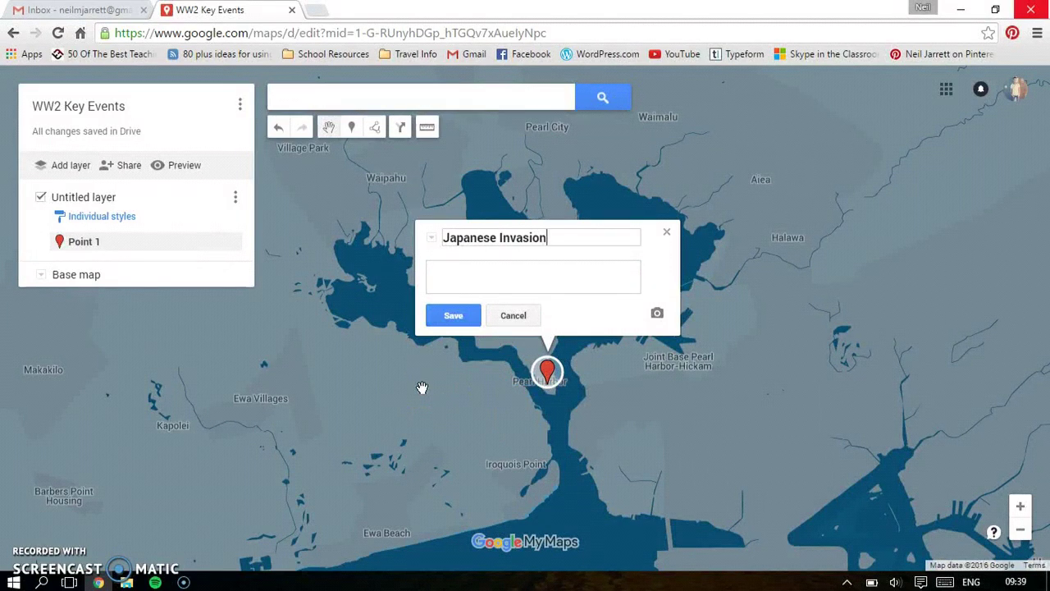
pyautogui.write(' Of Pearl')
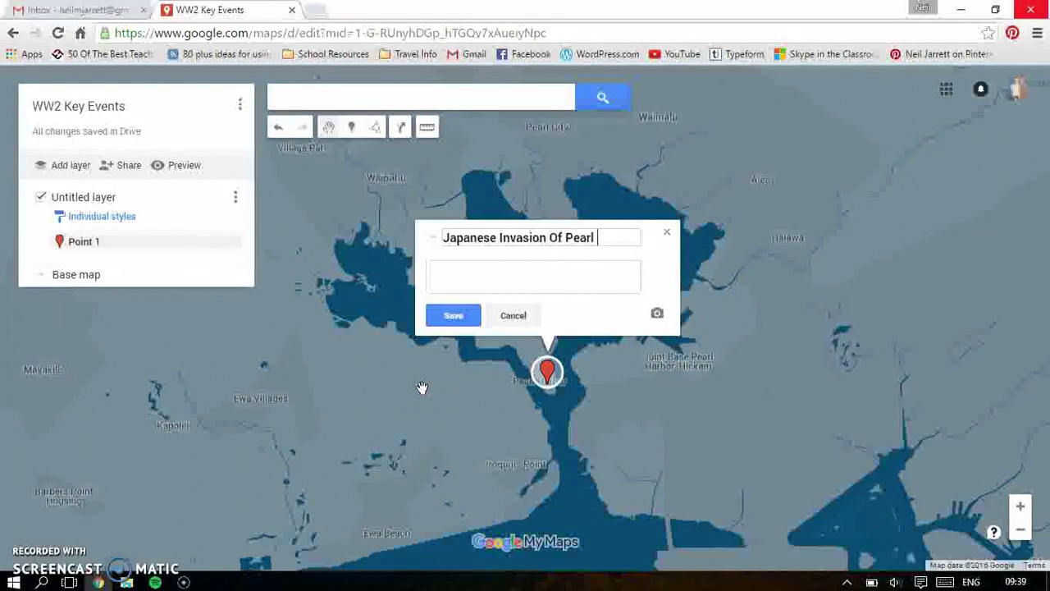
pyautogui.write(' Harbour')
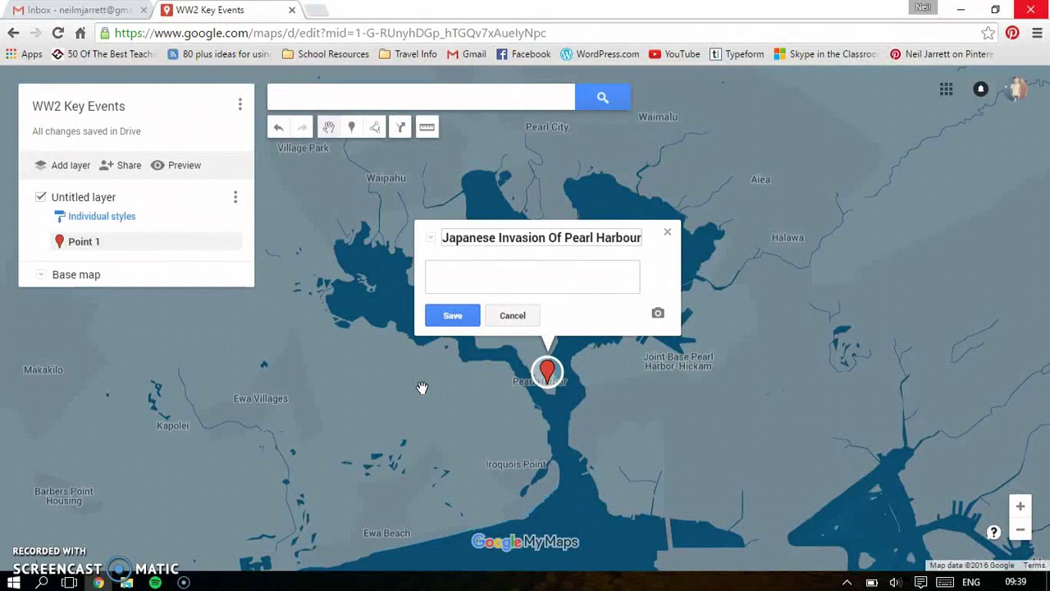
pyautogui.click(316, 10)
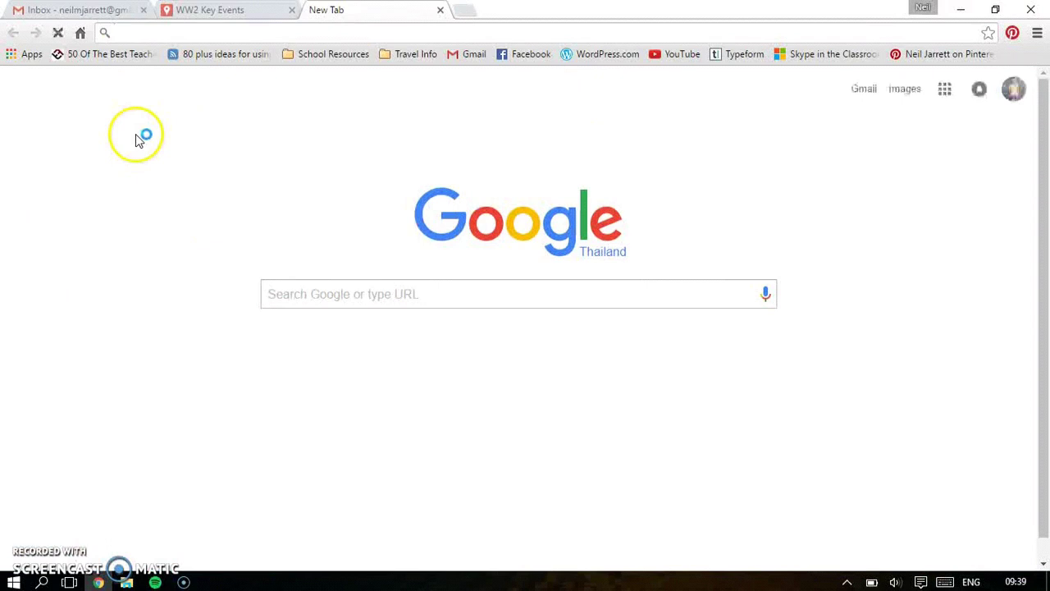
# Look up 'when was pearl harbor attacked' to get December 7, 1941, then return to the map
pyautogui.write('when w')
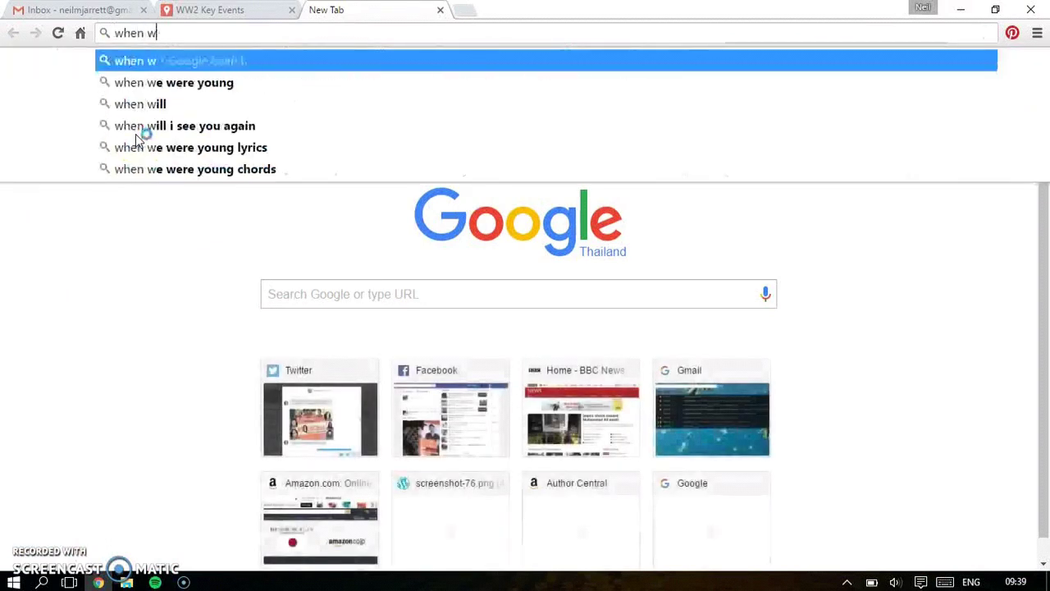
pyautogui.write('as pearl')
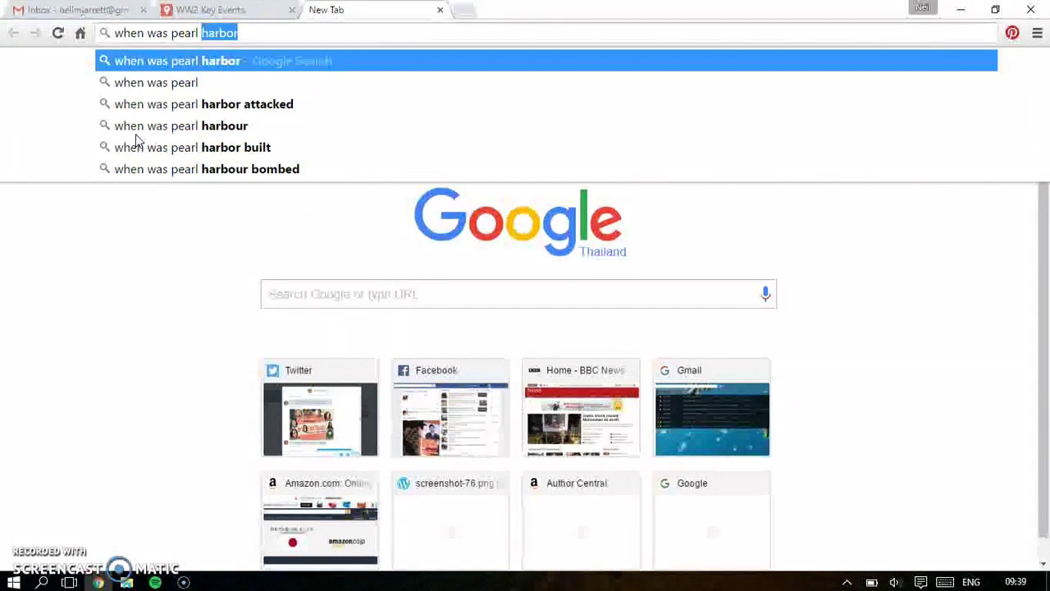
pyautogui.press('Down')
pyautogui.press('Down')
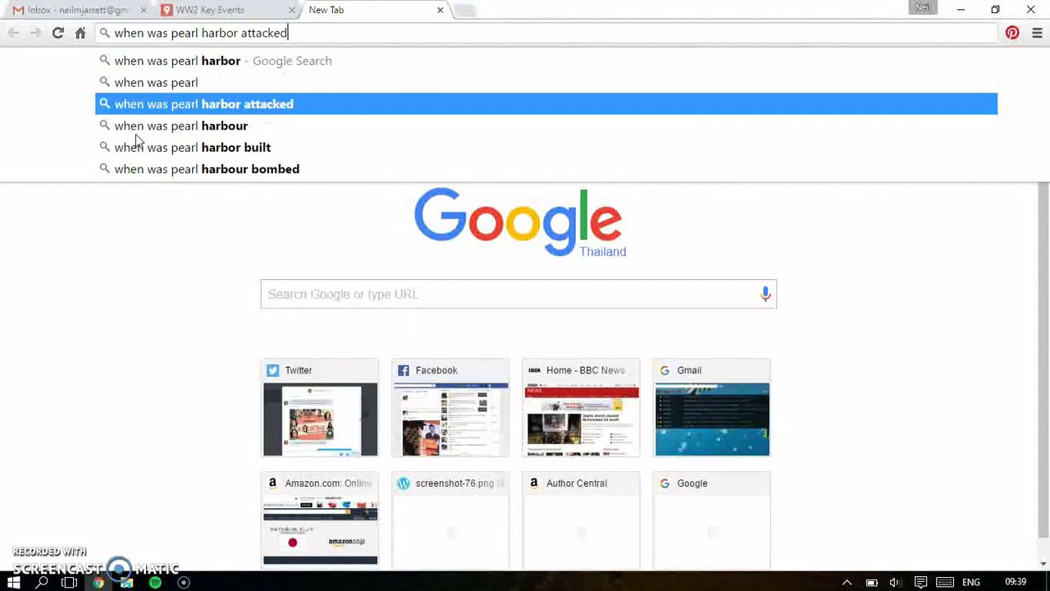
pyautogui.press('Return')
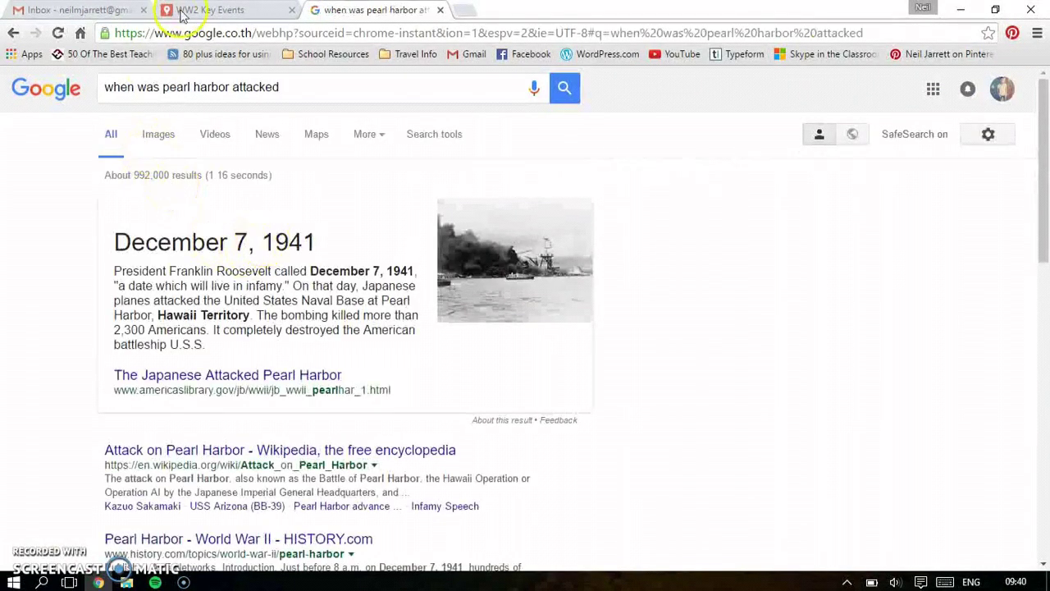
pyautogui.click(209, 9)
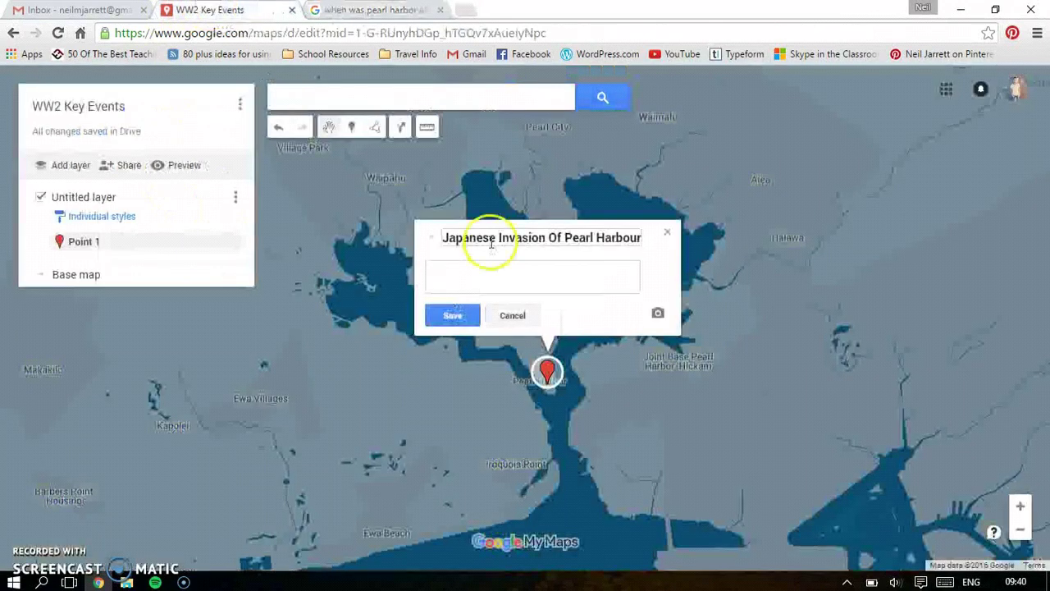
# Enter 'December 7th, 1941' as the Pearl Harbour marker's description
pyautogui.click(469, 270)
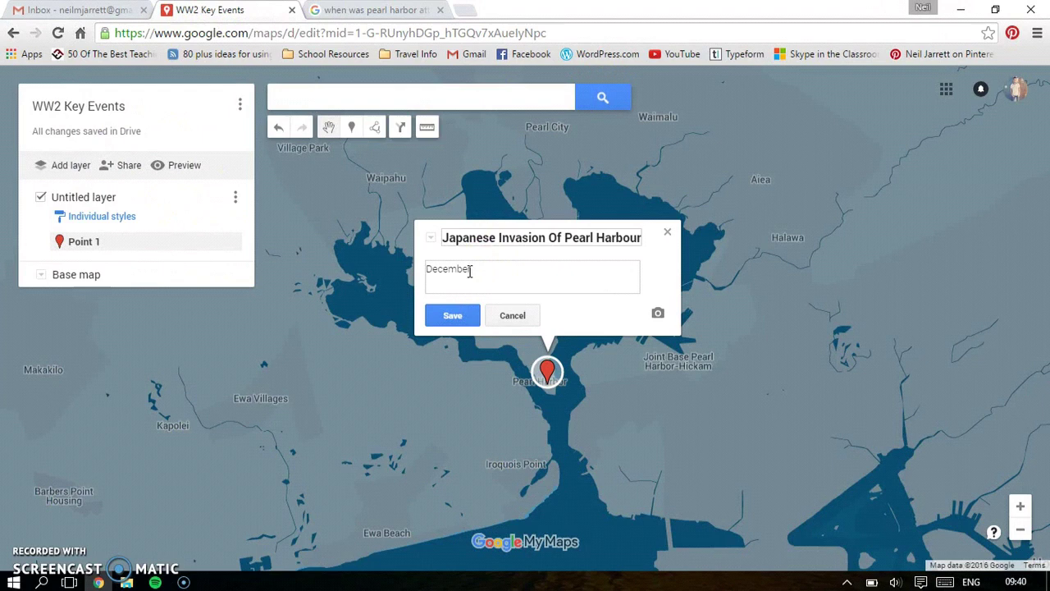
pyautogui.write('December 7th, 19')
pyautogui.click(470, 322)
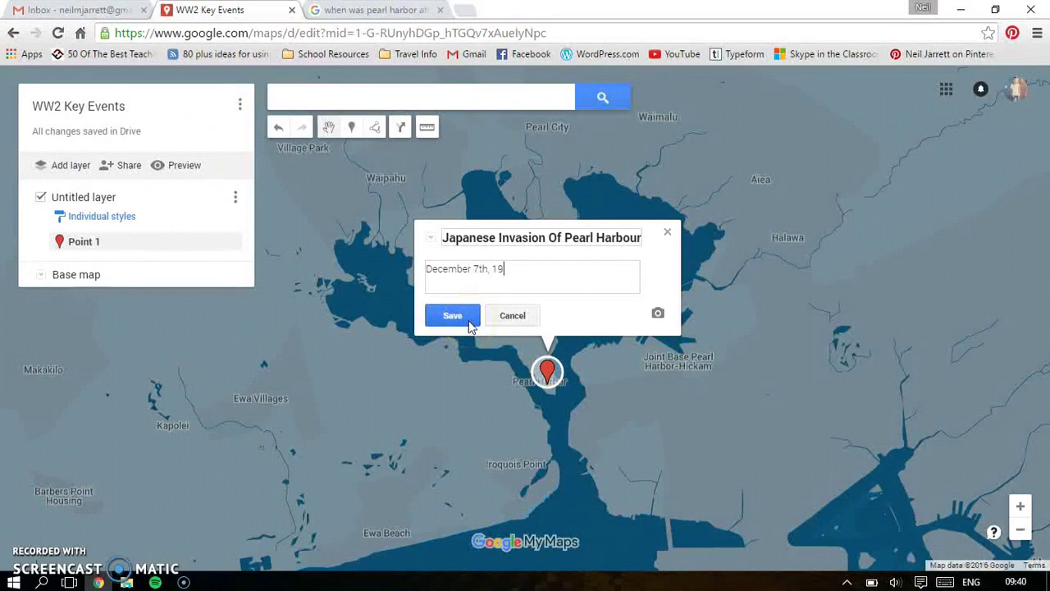
pyautogui.write('41')
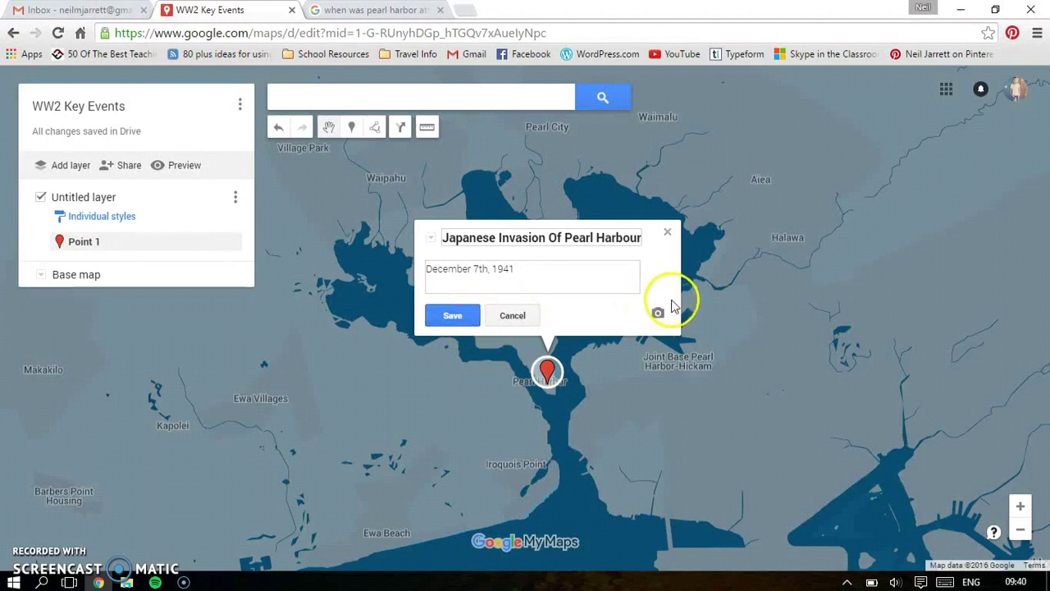
pyautogui.click(657, 313)
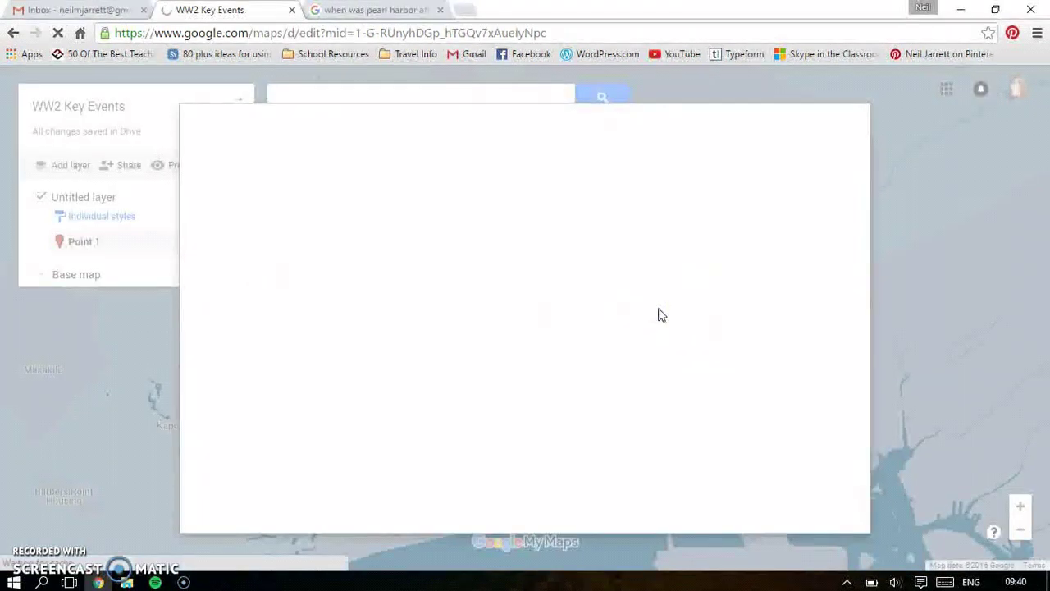
# Search YouTube from the image-or-video dialog for 'pearl harbor'
pyautogui.click(373, 169)
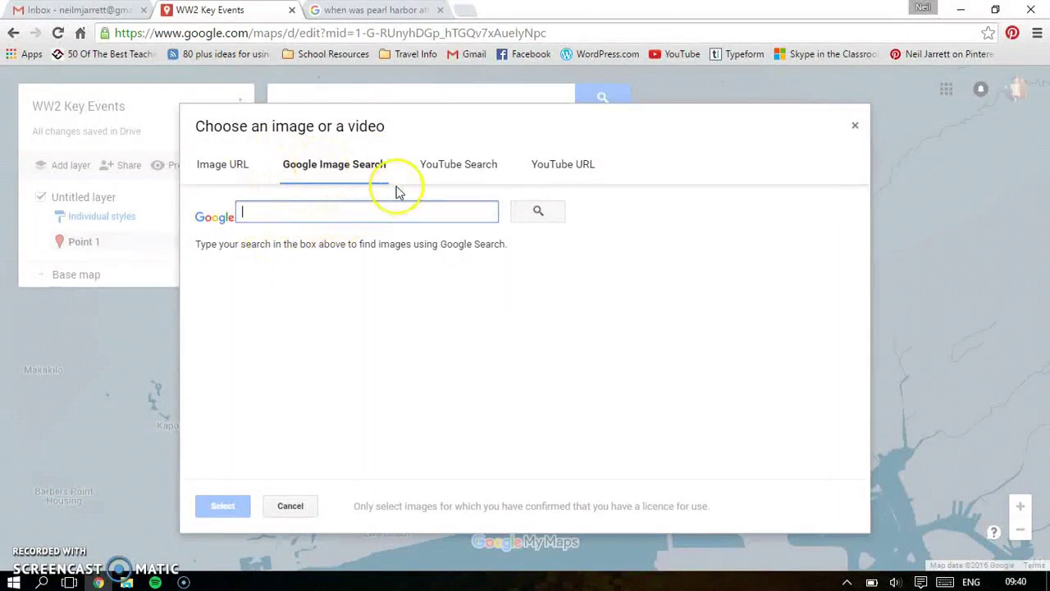
pyautogui.click(462, 165)
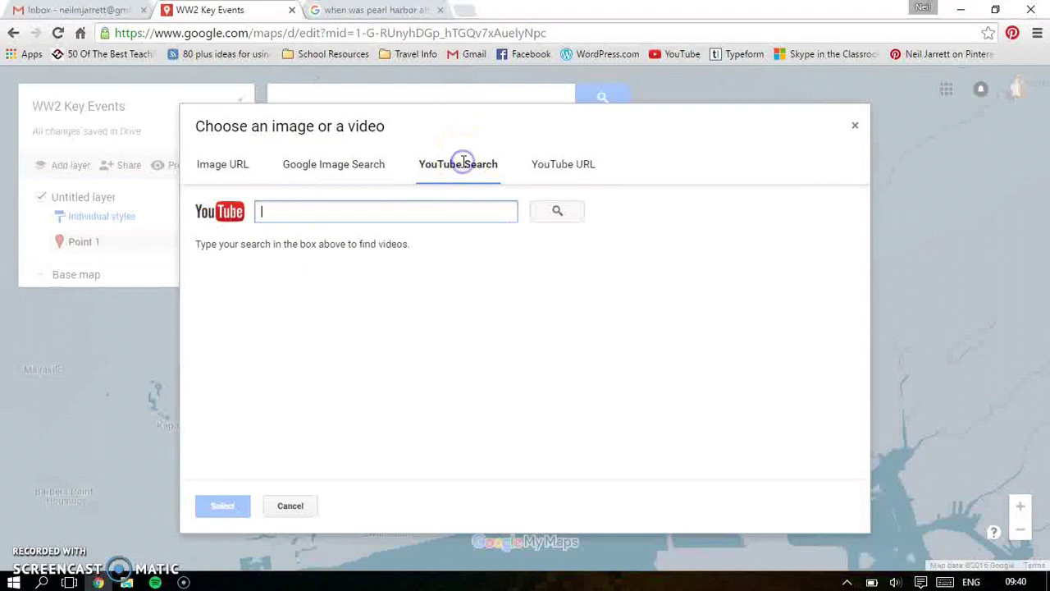
pyautogui.click(312, 213)
pyautogui.write('pe')
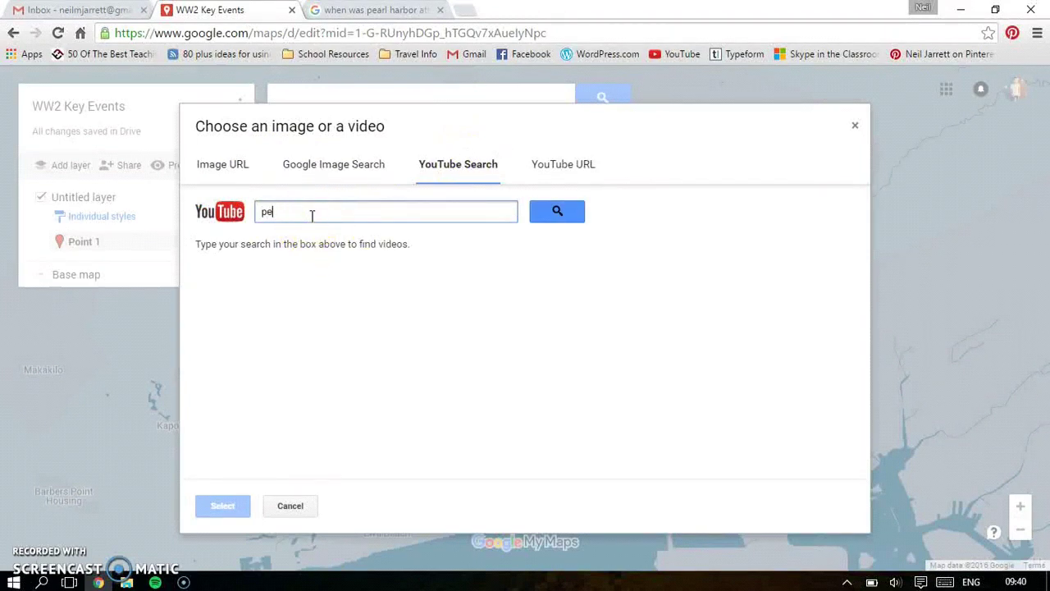
pyautogui.write('arl harbor')
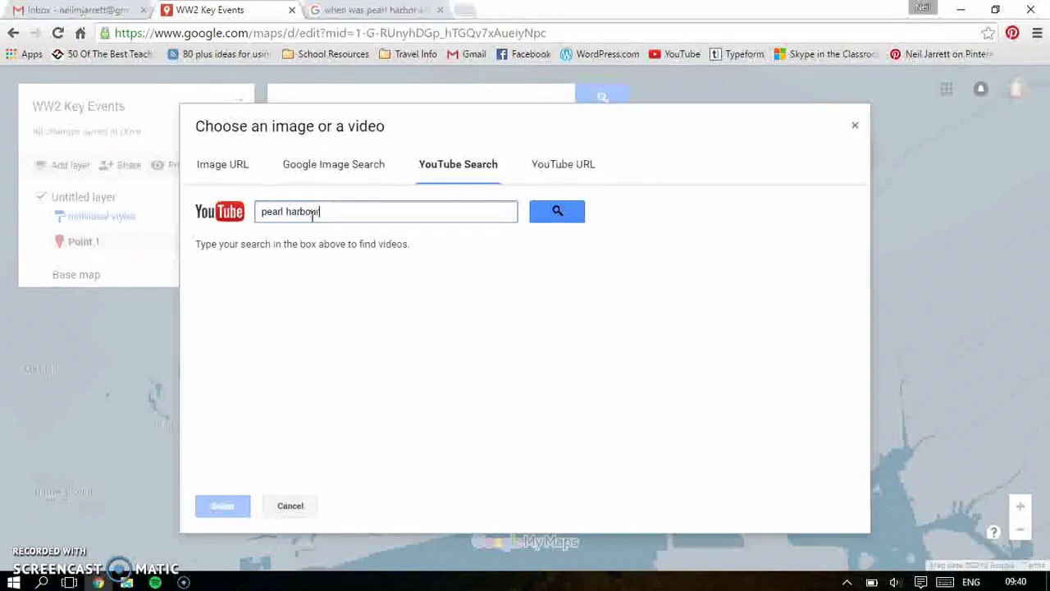
pyautogui.press('Return')
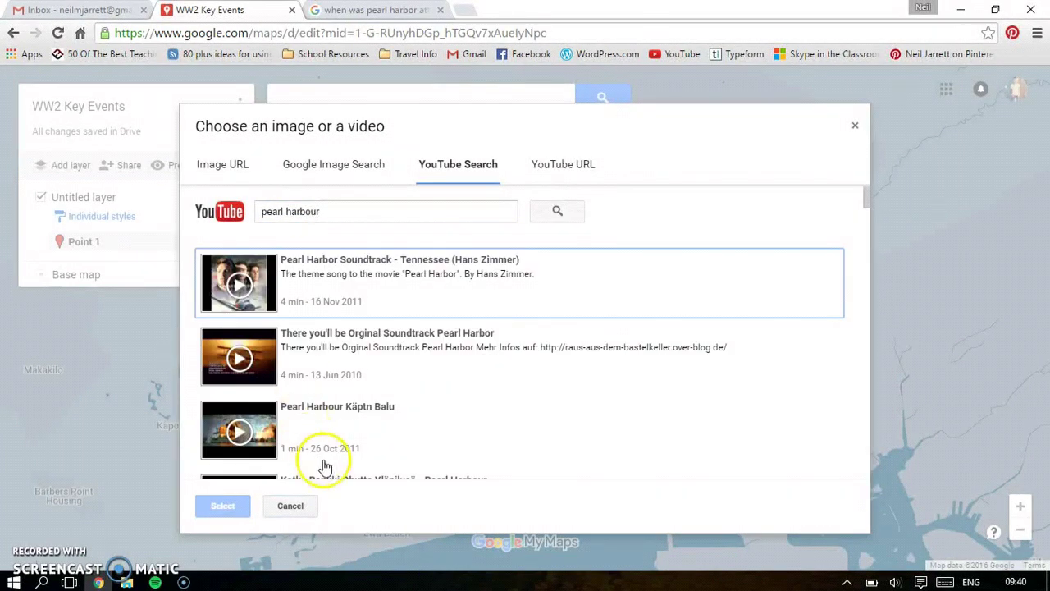
# Refine the search to 'pearl harbor attack' and pick The Attack On Pearl Harbor - December 7, 1941
pyautogui.scroll(-1, 433, 363)
pyautogui.scroll(-3, 434, 363)
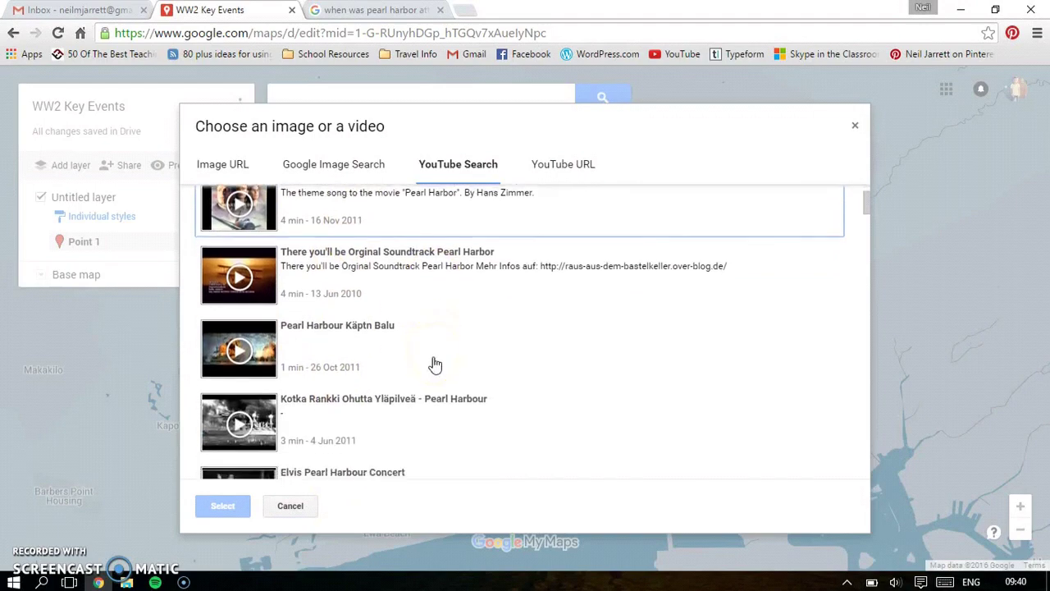
pyautogui.scroll(-1, 435, 364)
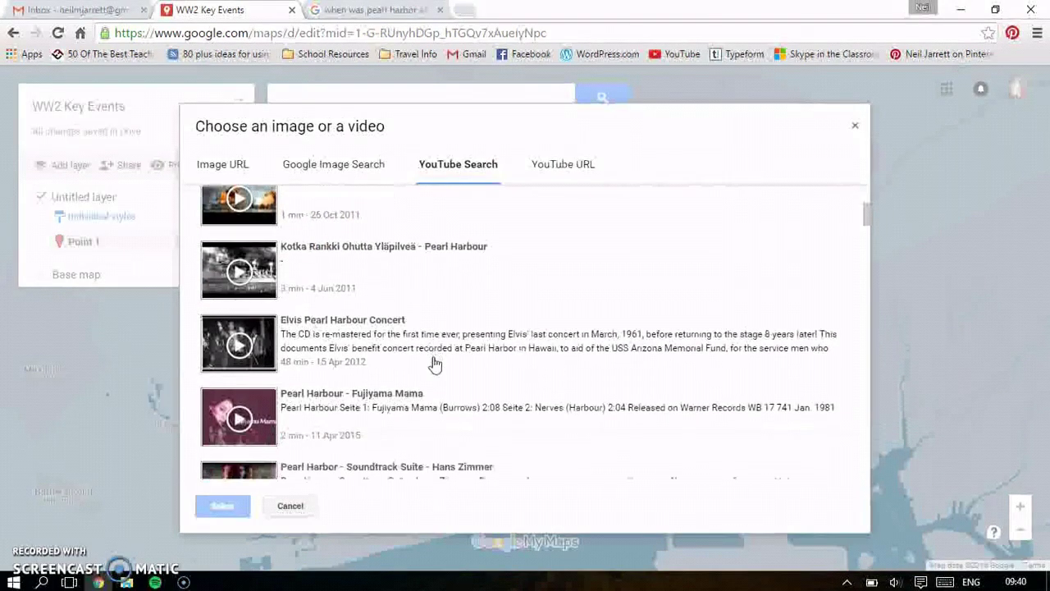
pyautogui.scroll(-4, 434, 363)
pyautogui.scroll(7, 435, 364)
pyautogui.scroll(3, 435, 364)
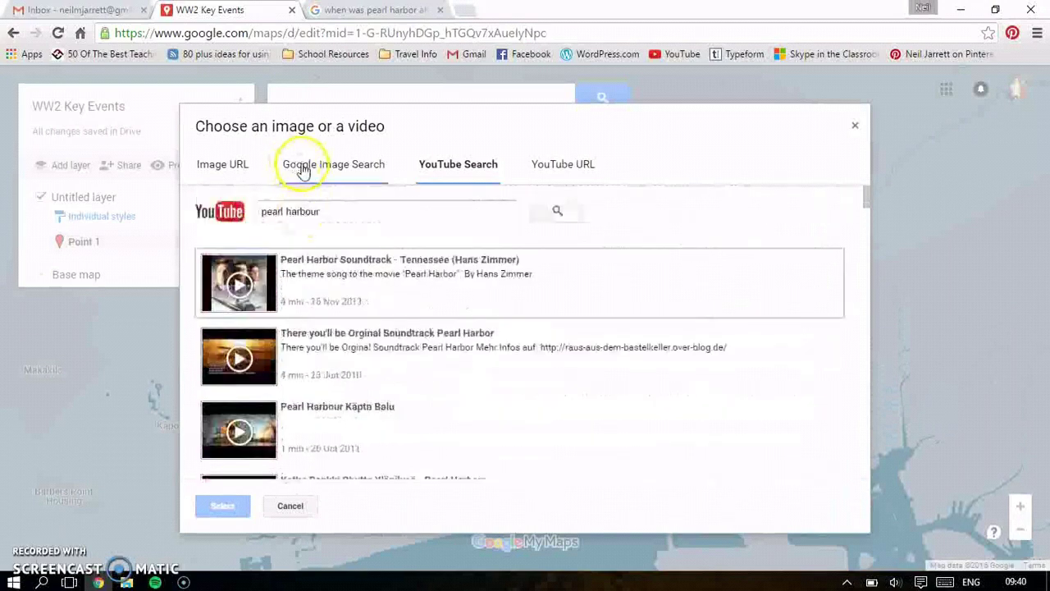
pyautogui.click(364, 217)
pyautogui.write('attac')
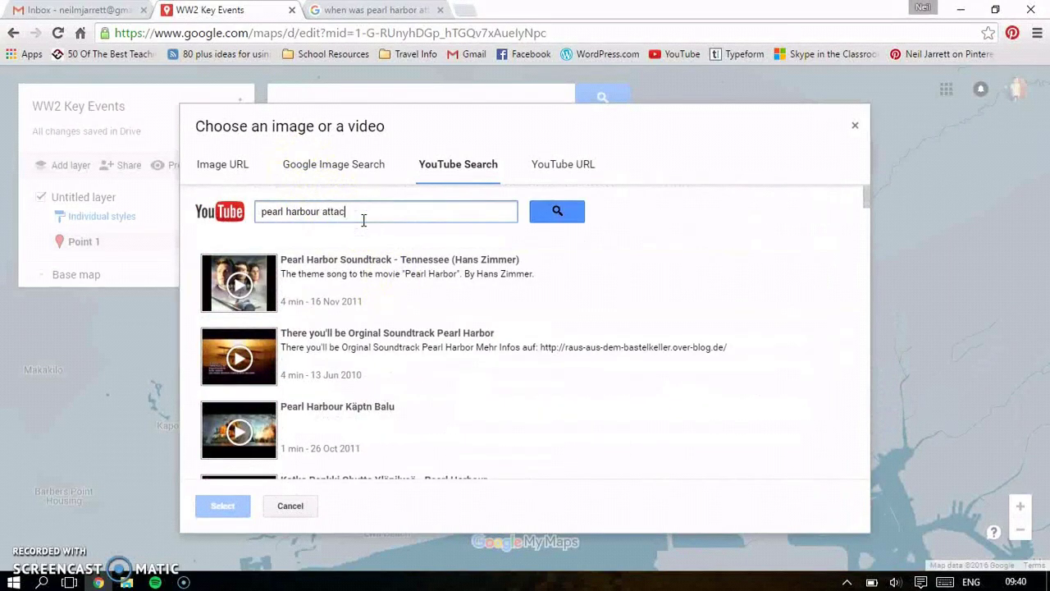
pyautogui.press('Return')
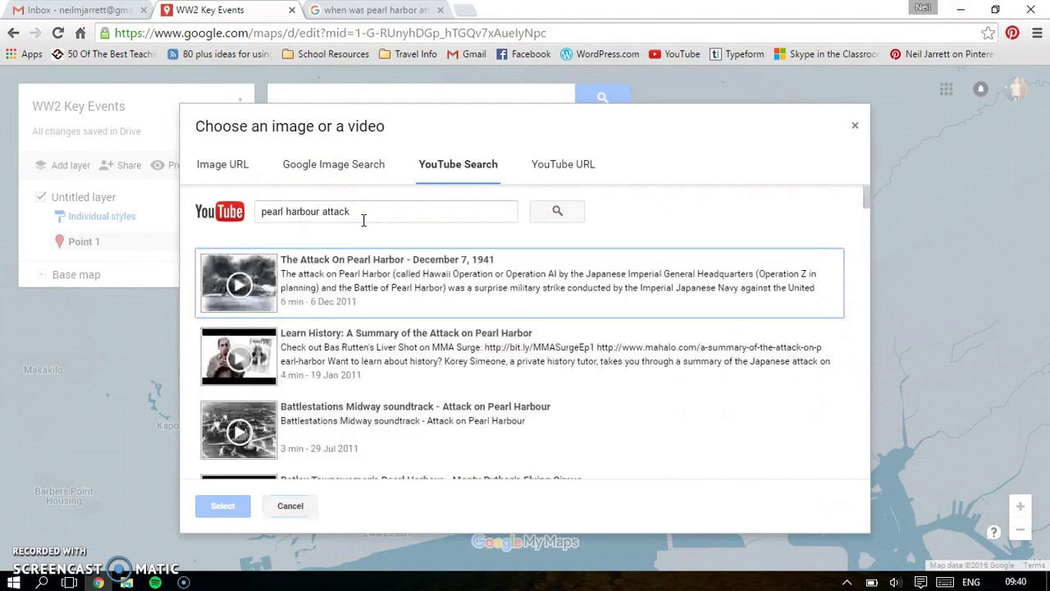
pyautogui.click(246, 276)
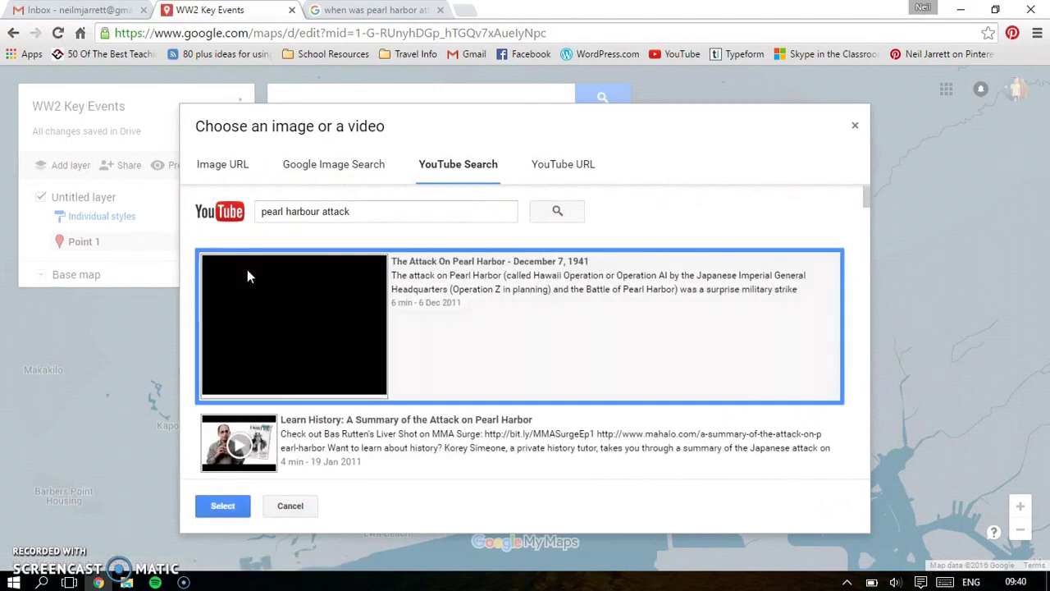
# Attach the chosen attack video and save the marker with its title and date
pyautogui.click(213, 509)
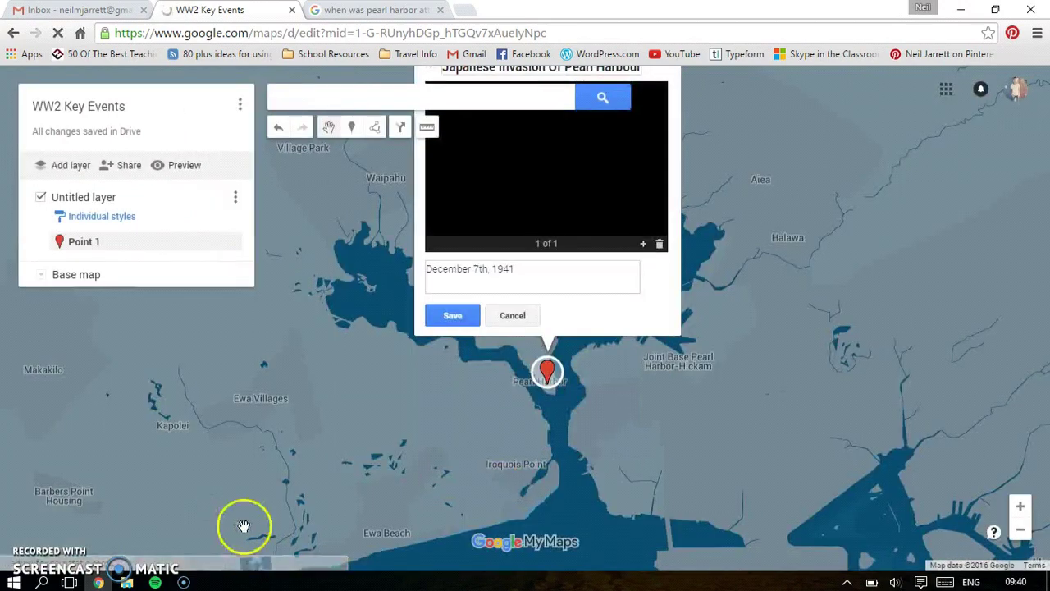
pyautogui.scroll(2, 826, 353)
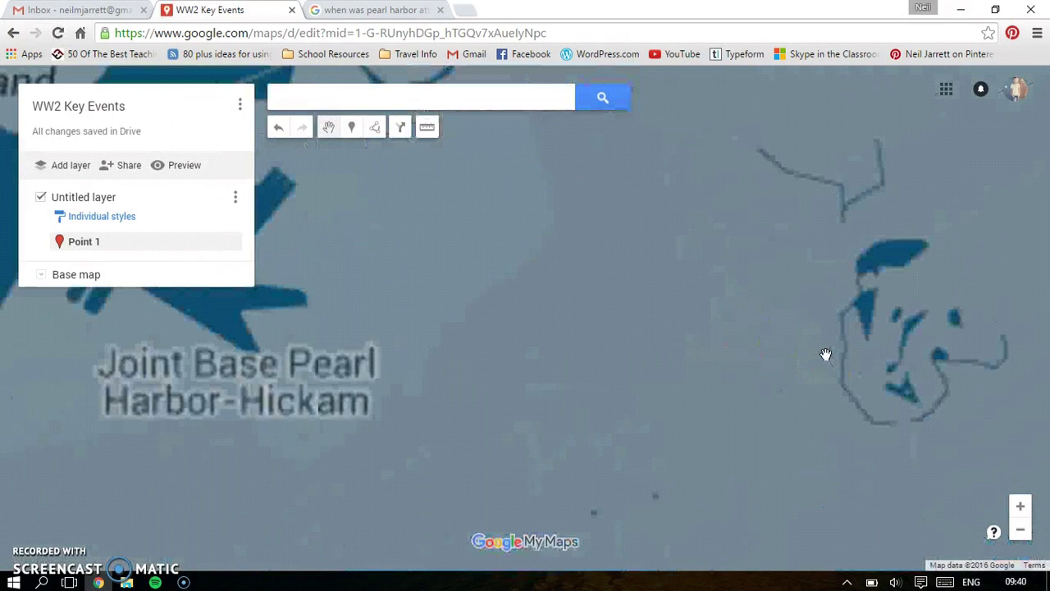
pyautogui.scroll(-3, 825, 353)
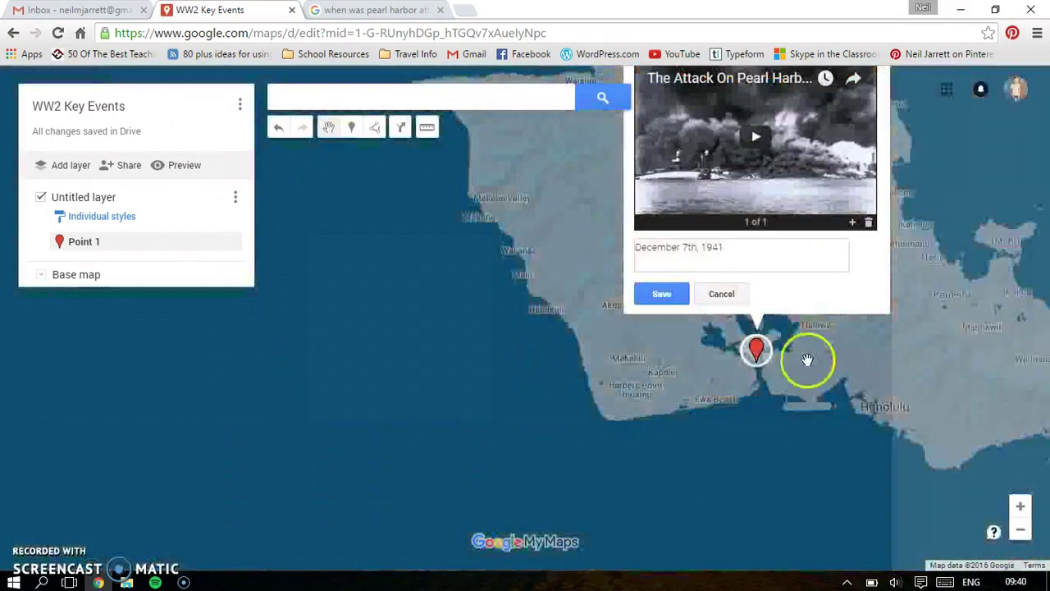
pyautogui.click(666, 295)
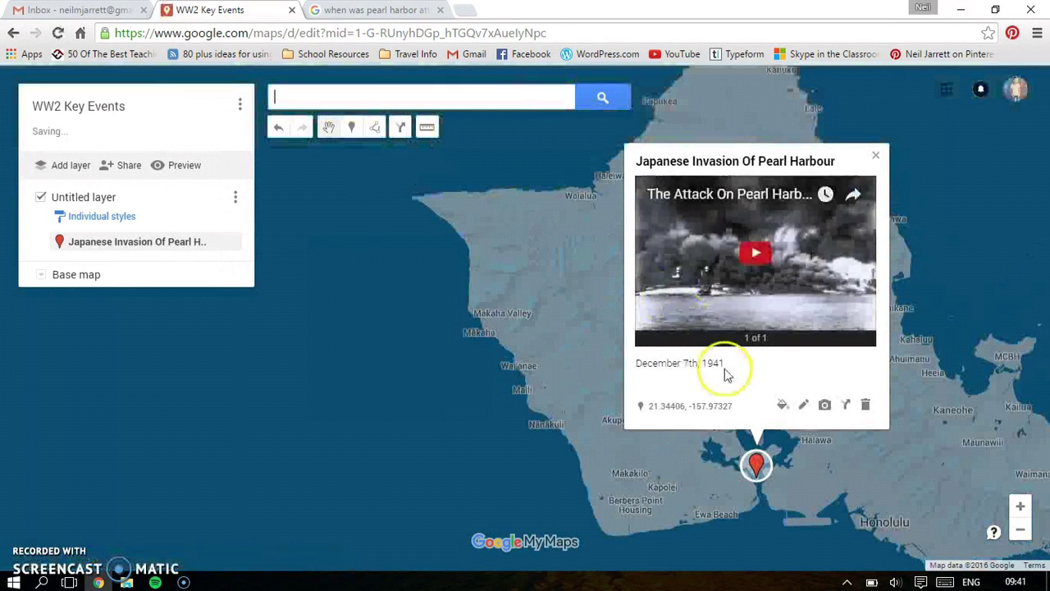
# Restyle the Pearl Harbour marker with the yellow colour and the circle icon shape
pyautogui.click(783, 406)
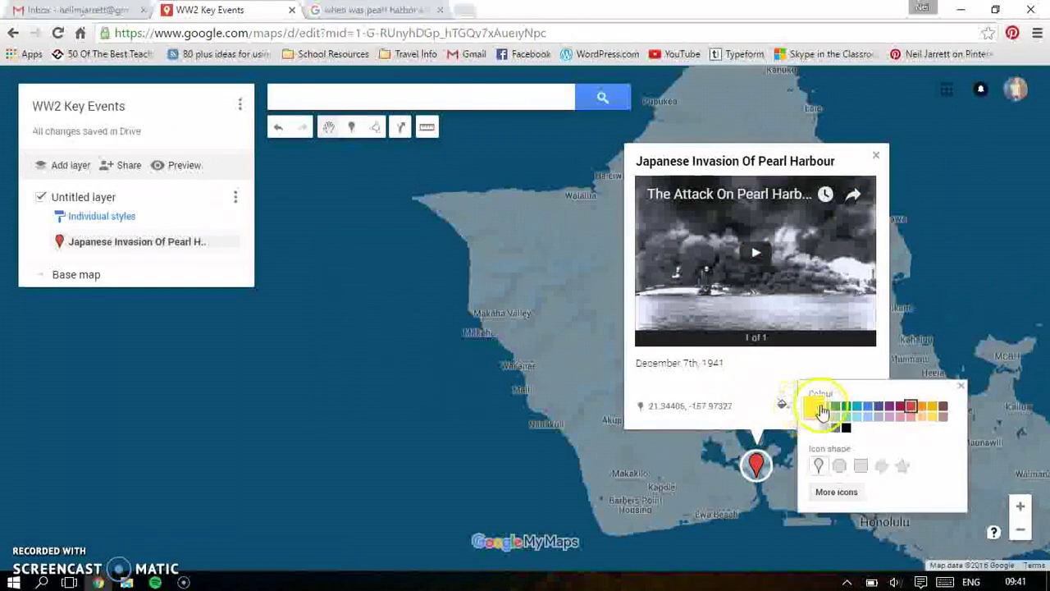
pyautogui.click(815, 407)
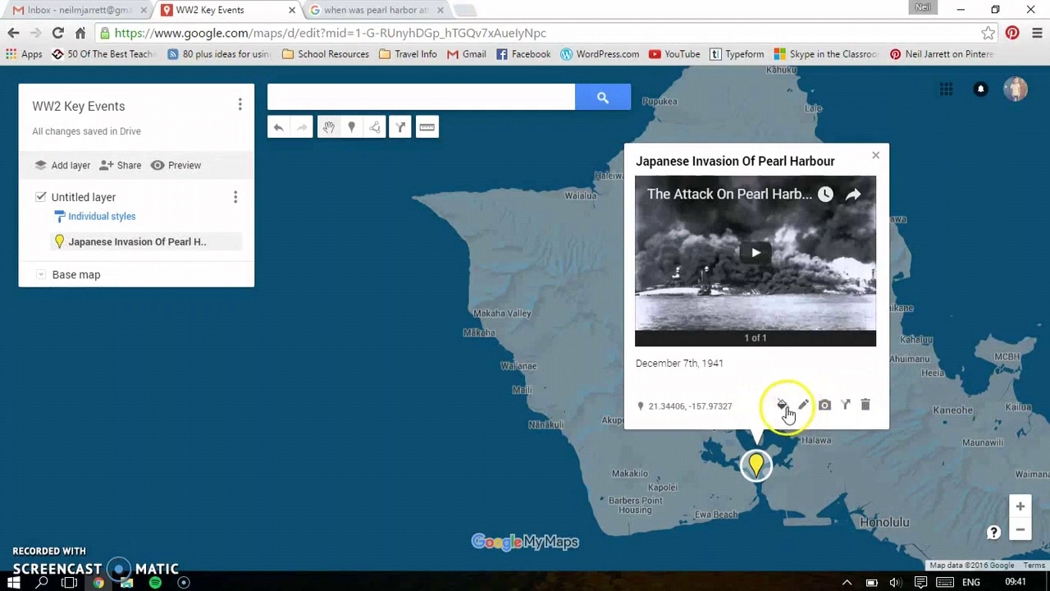
pyautogui.click(784, 405)
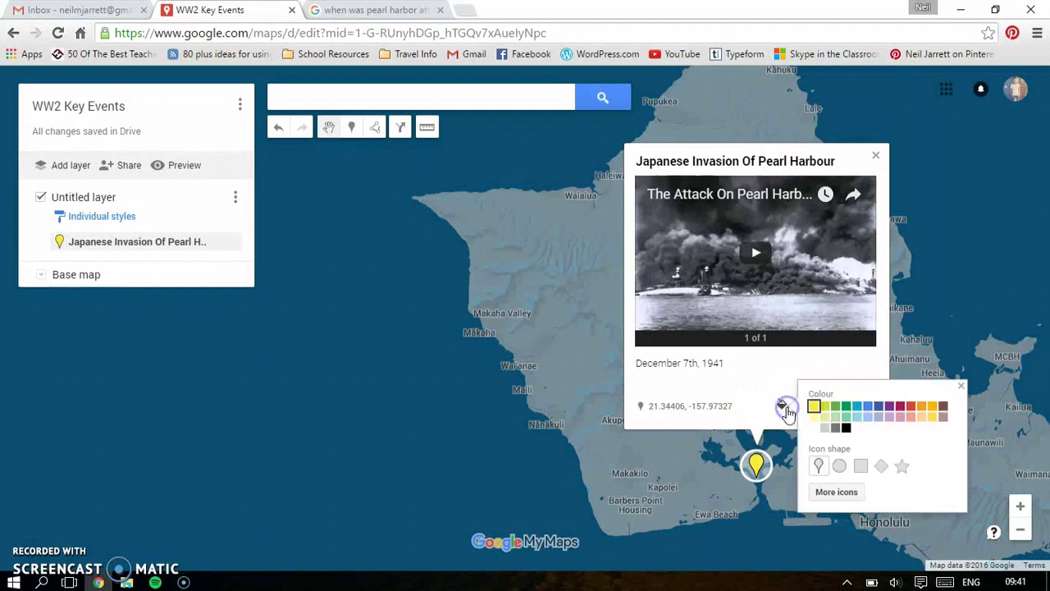
pyautogui.click(902, 466)
pyautogui.click(838, 466)
pyautogui.click(747, 393)
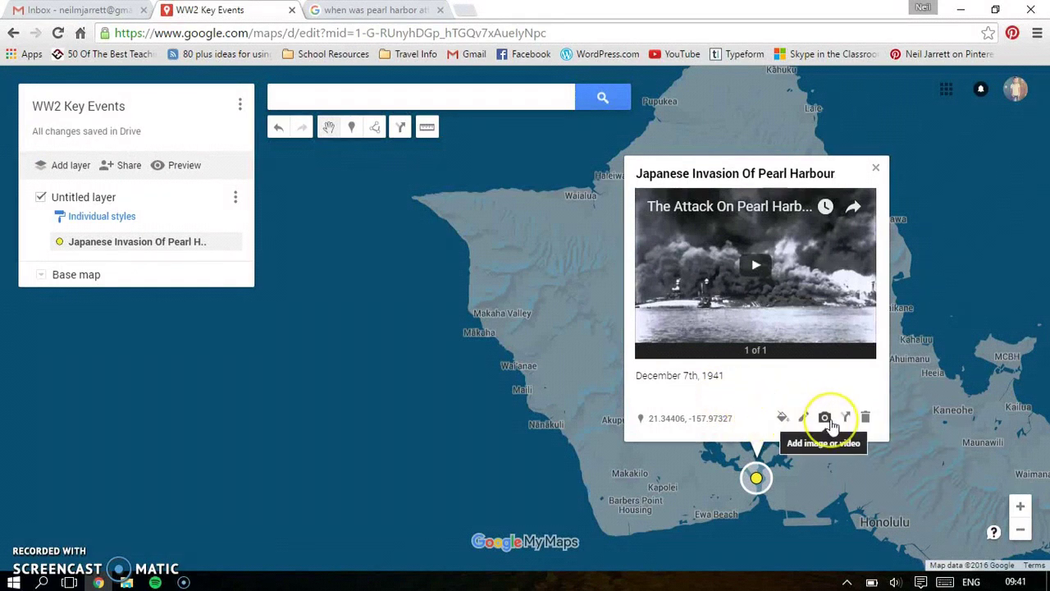
# Close the Pearl Harbour info card and centre the map on Oahu
pyautogui.click(877, 173)
pyautogui.moveTo(876, 342)
pyautogui.mouseDown()
pyautogui.moveTo(865, 359)
pyautogui.moveTo(718, 306)
pyautogui.mouseUp()
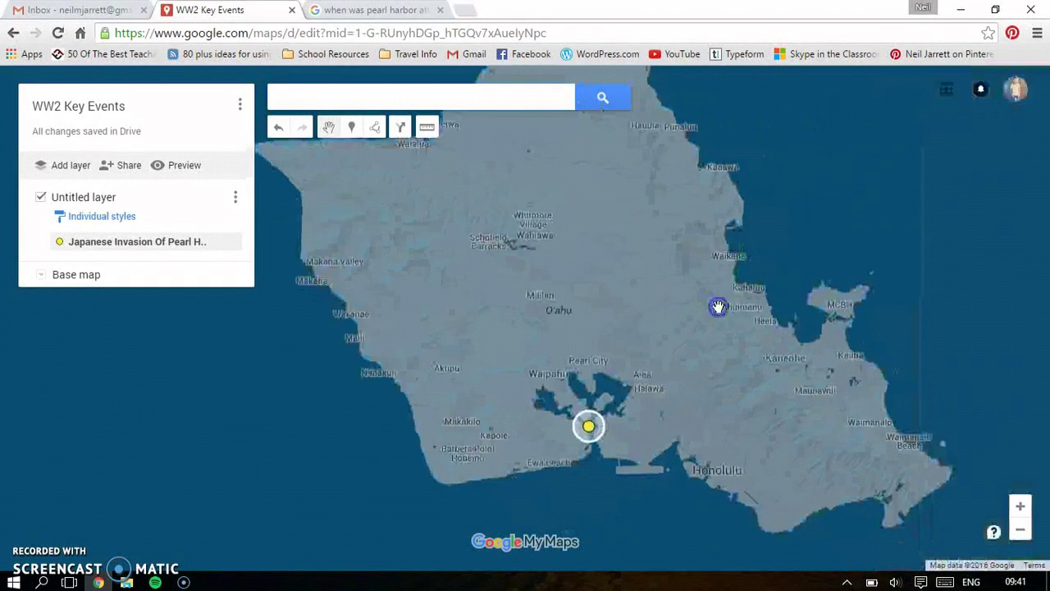
pyautogui.scroll(1, 718, 307)
pyautogui.scroll(-2, 718, 306)
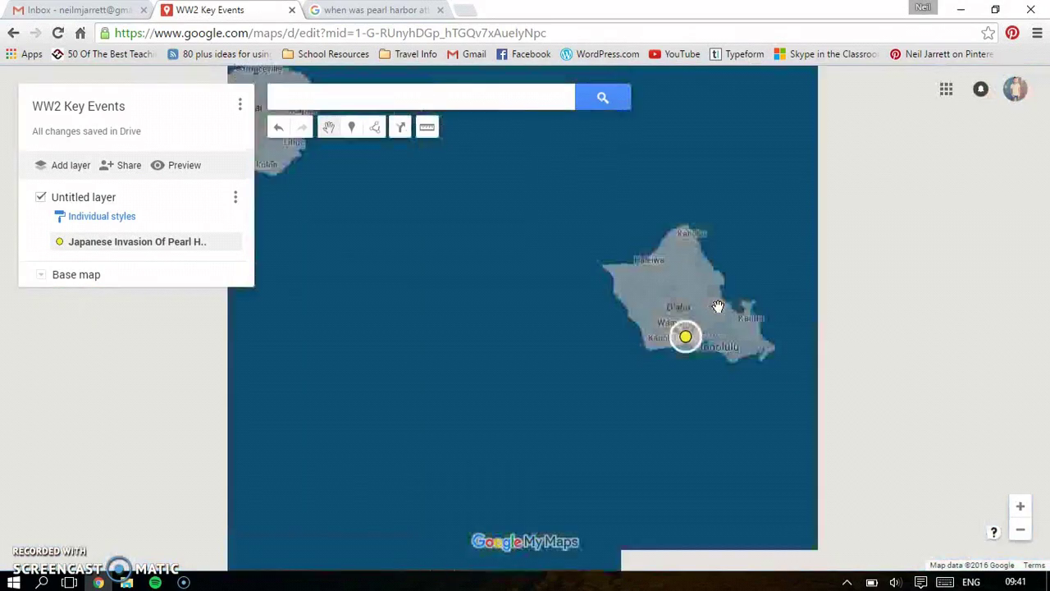
pyautogui.click(566, 368)
pyautogui.click(747, 385)
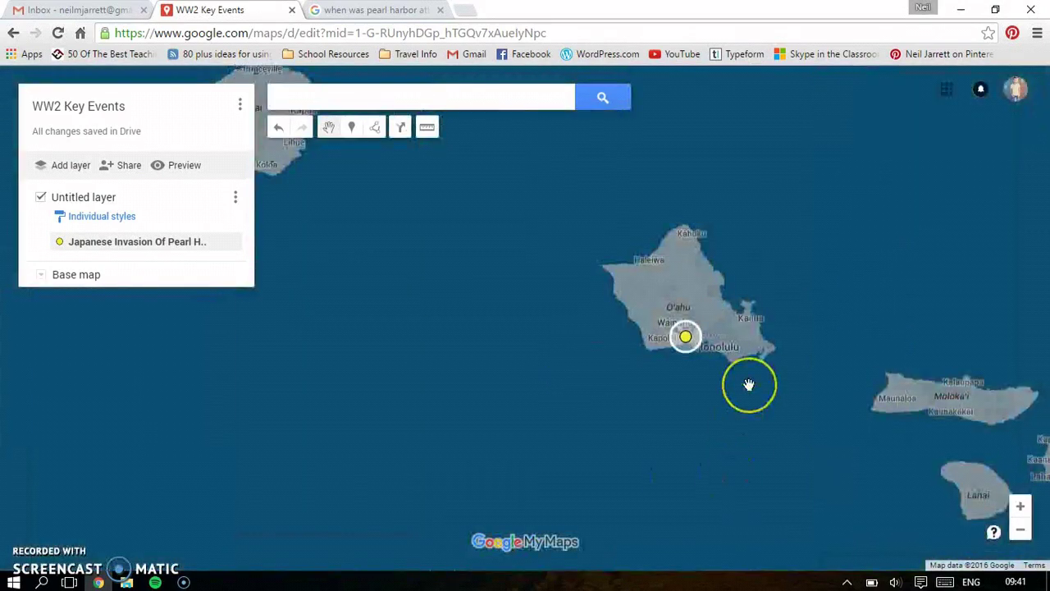
pyautogui.scroll(-2, 747, 385)
pyautogui.click(708, 418)
pyautogui.click(734, 387)
# Recheck the marker's card, then zoom out to show the Pacific and North America
pyautogui.click(733, 375)
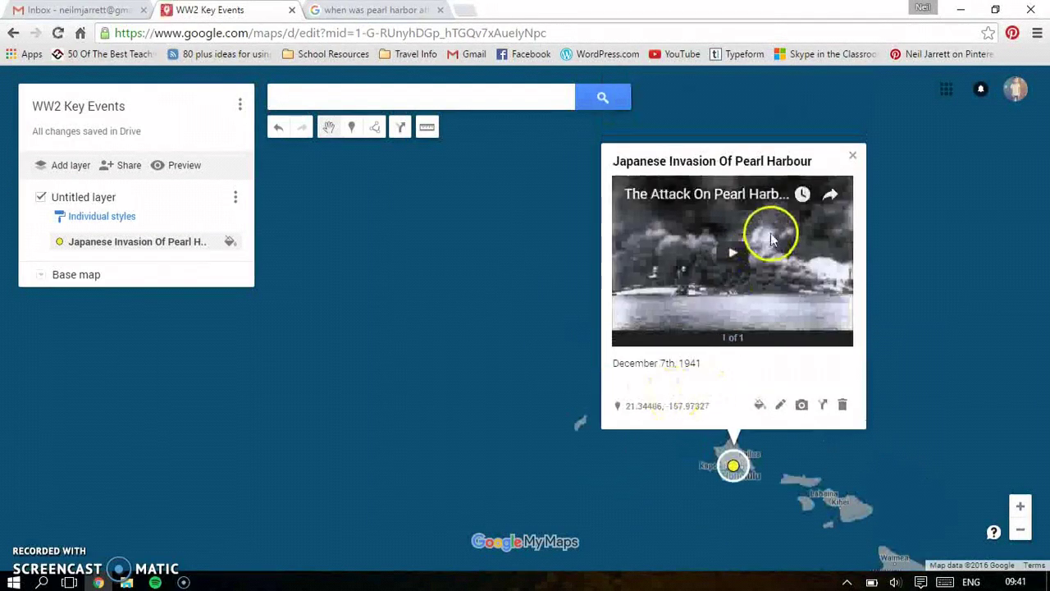
pyautogui.click(452, 365)
pyautogui.scroll(-5, 452, 364)
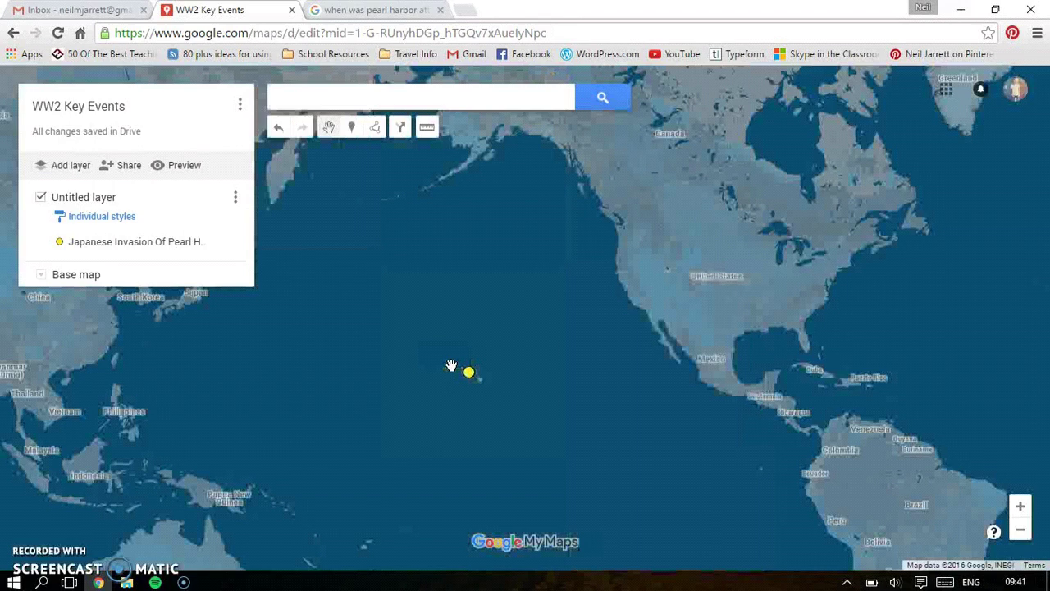
pyautogui.click(652, 411)
pyautogui.click(233, 451)
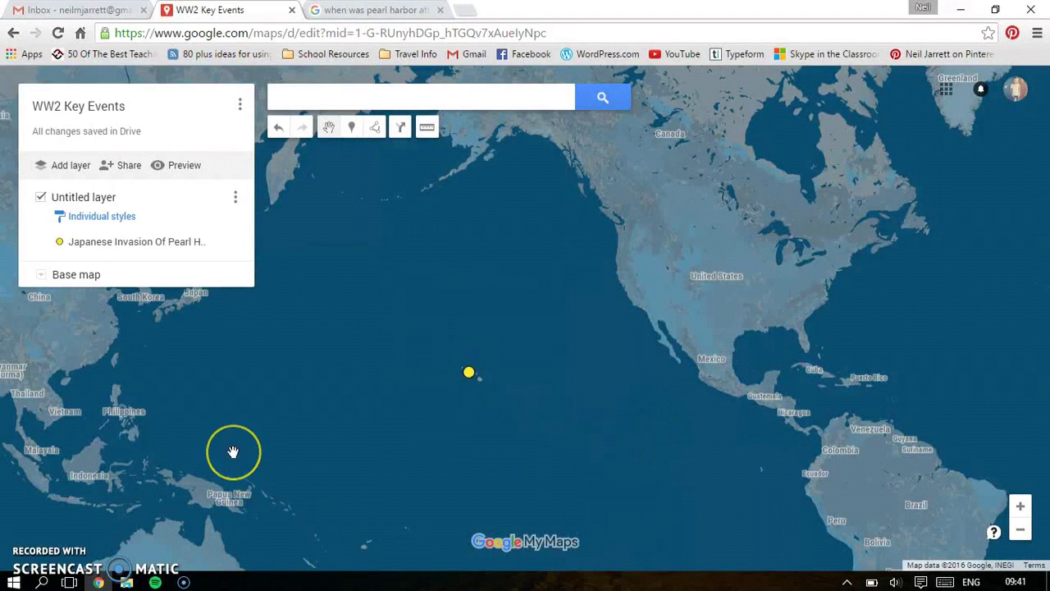
pyautogui.click(456, 440)
pyautogui.click(600, 369)
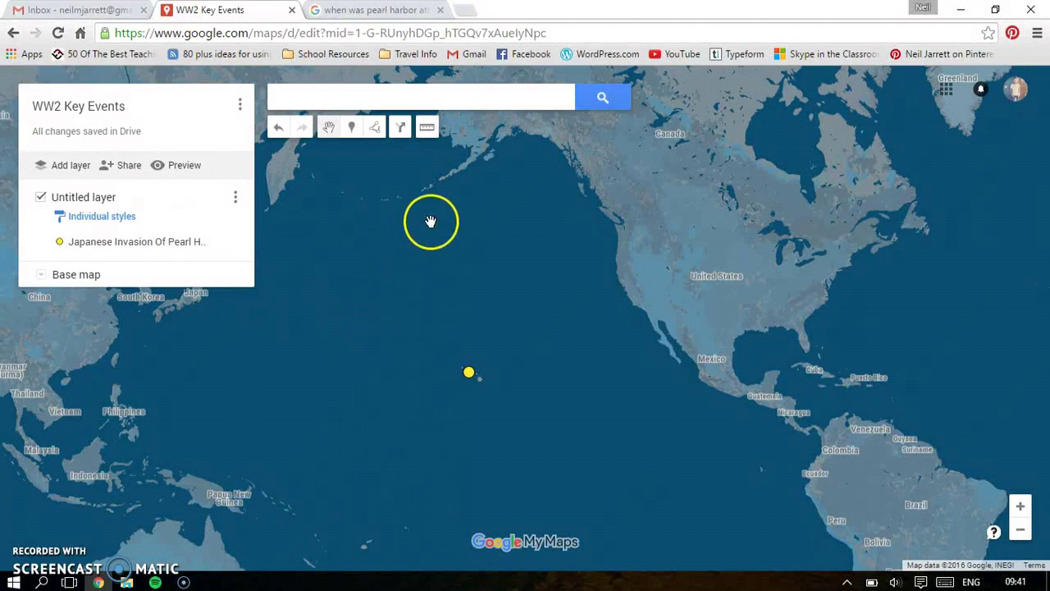
# Draw a closed shape through Canada, the US, Baja, Peru and the Great Lakes, keeping 'Polygon 2'
pyautogui.click(373, 129)
pyautogui.click(405, 156)
pyautogui.click(679, 143)
pyautogui.click(712, 275)
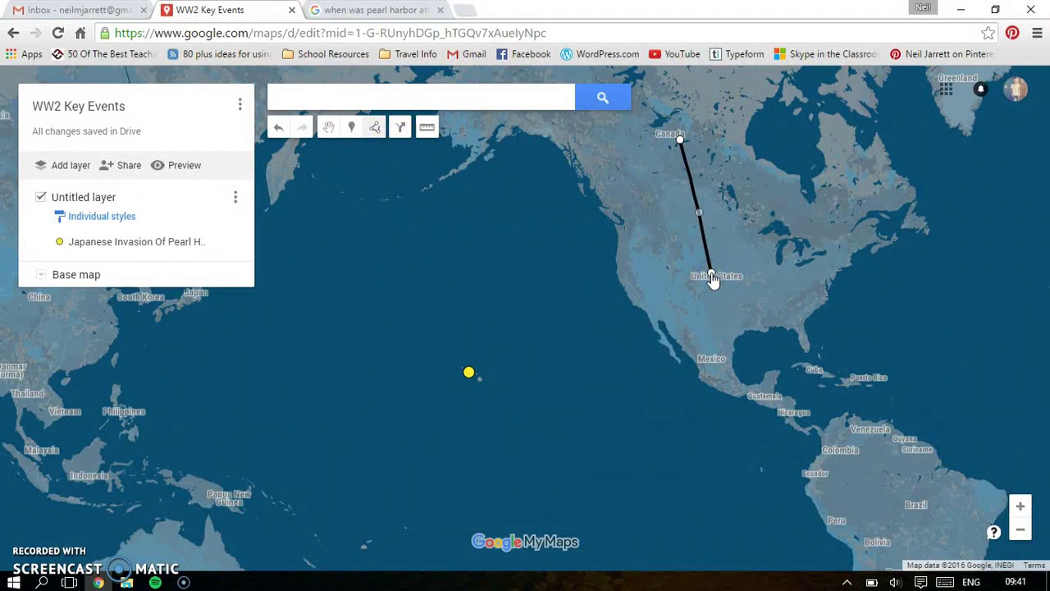
pyautogui.click(657, 335)
pyautogui.click(849, 489)
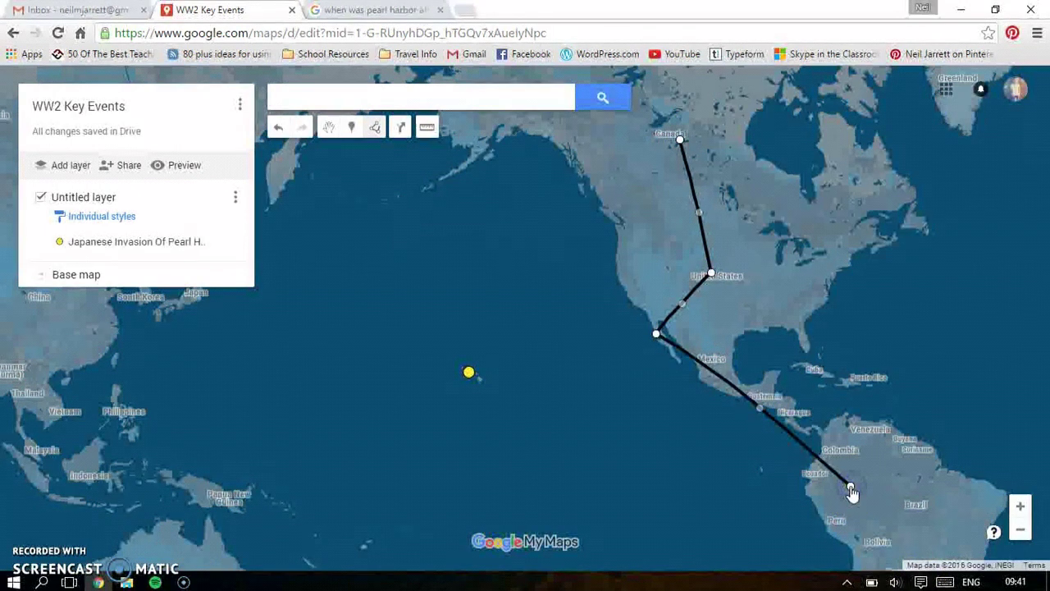
pyautogui.click(707, 162)
pyautogui.click(681, 142)
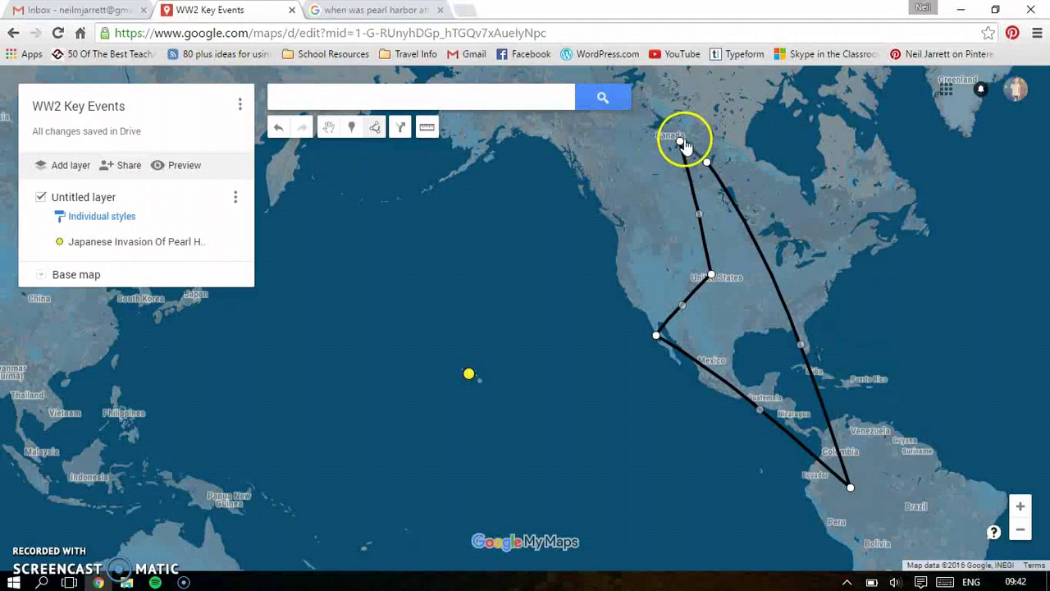
pyautogui.click(681, 144)
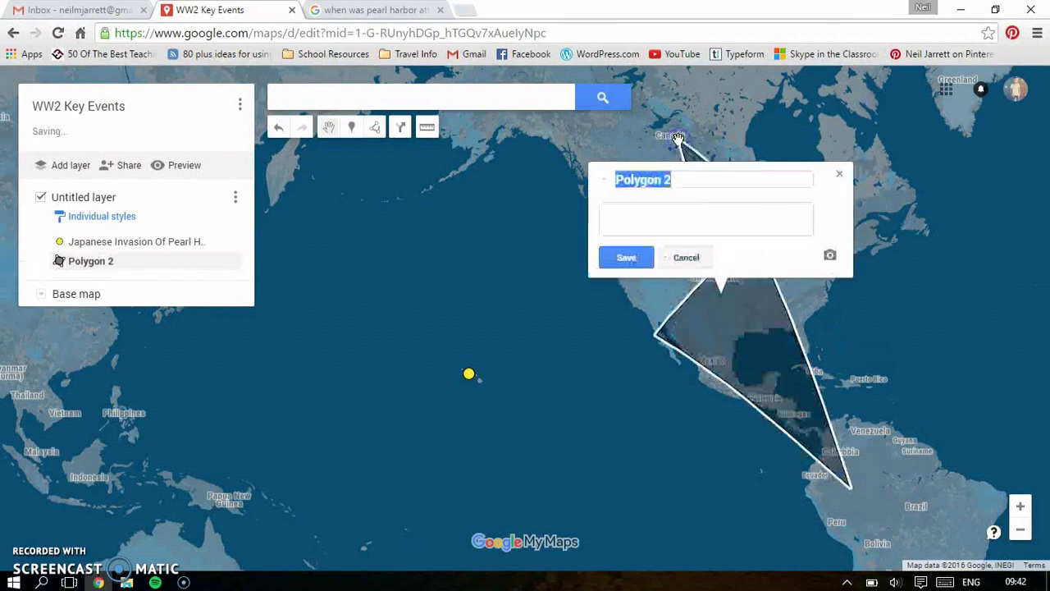
pyautogui.click(846, 175)
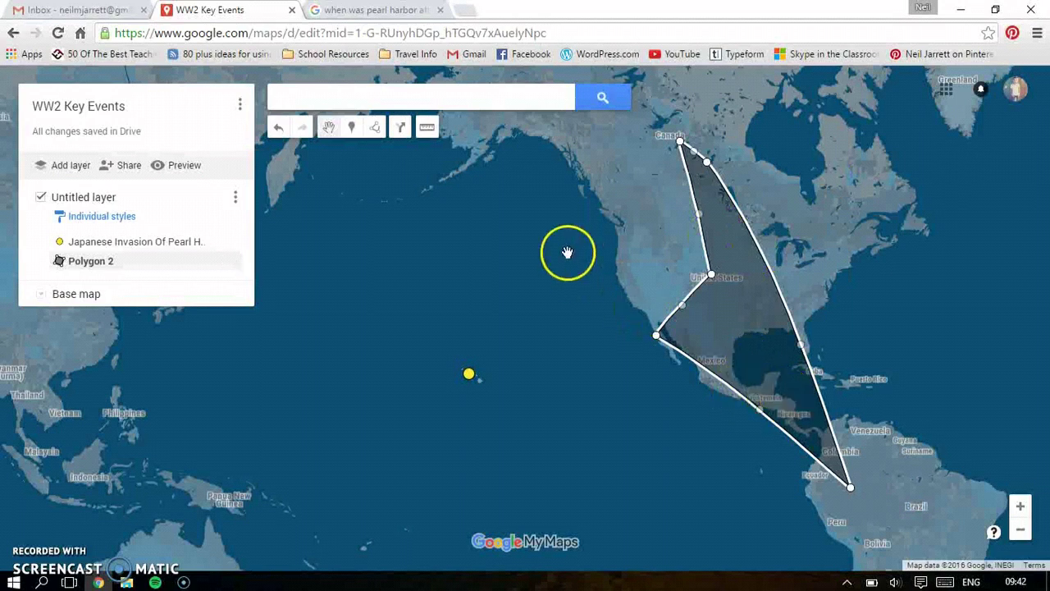
# Measure a path from Indonesia through the Philippines to the US west coast, reading 13,209 km
pyautogui.click(427, 129)
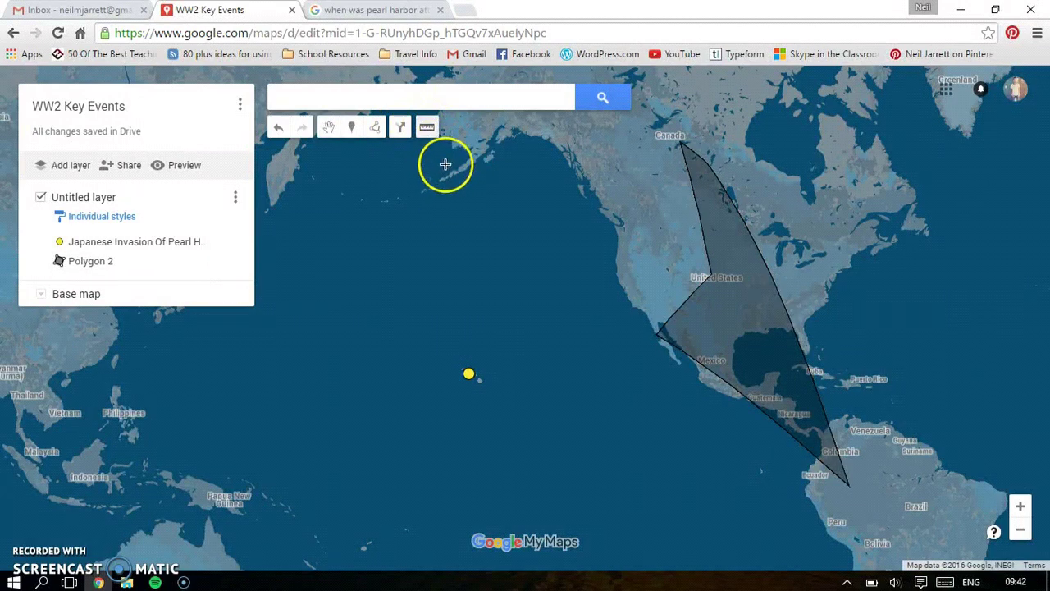
pyautogui.click(87, 471)
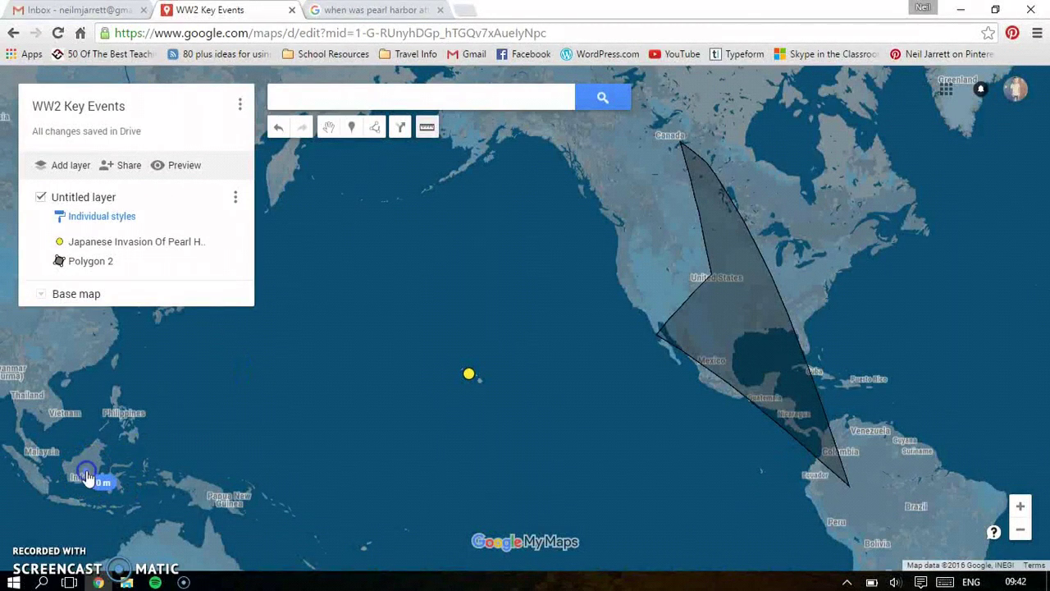
pyautogui.click(121, 416)
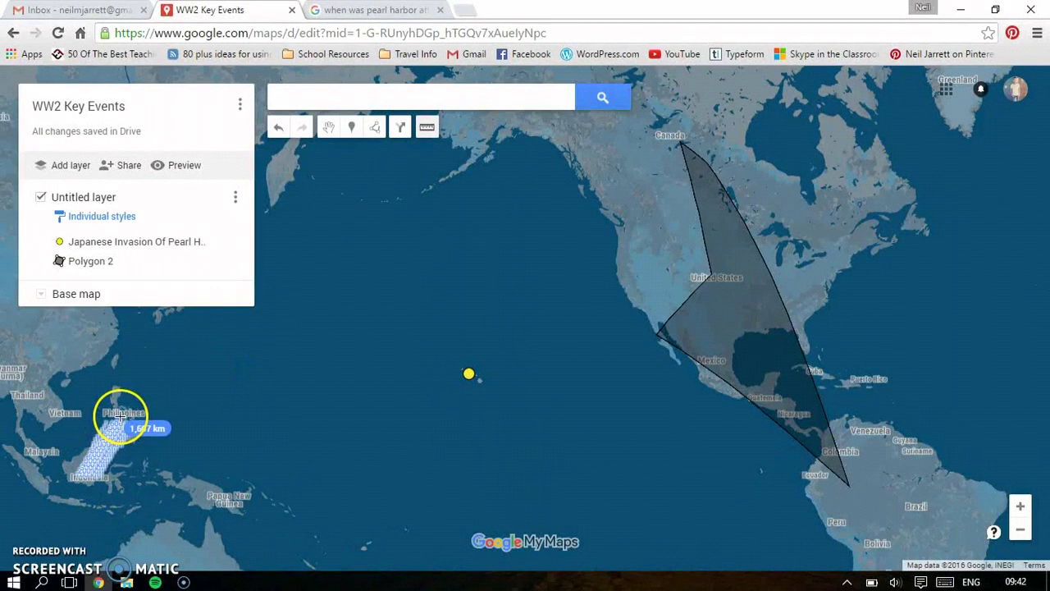
pyautogui.moveTo(122, 420); pyautogui.dragTo(658, 260)
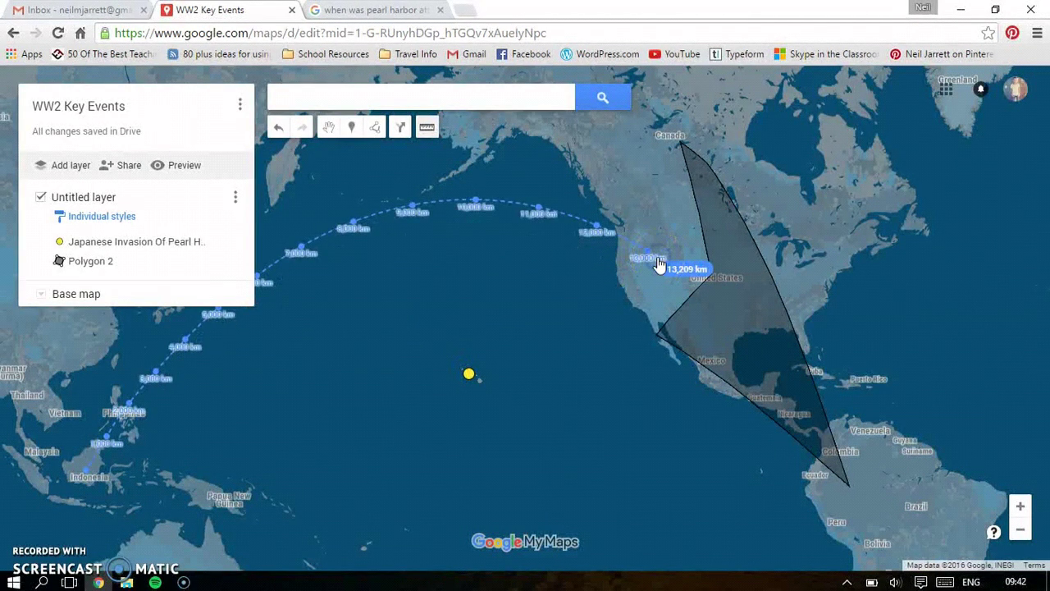